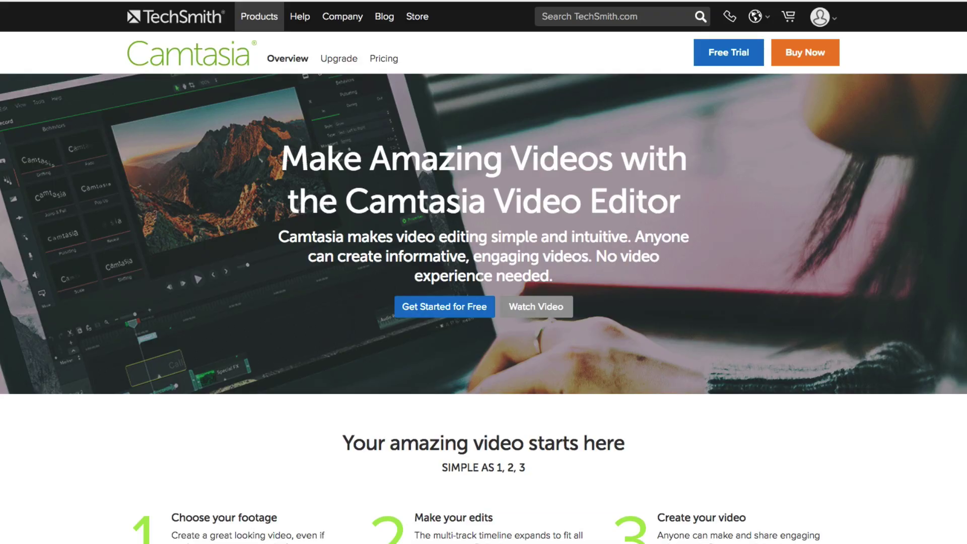
Step: Look through the feature overview on the Camtasia product page
scroll(484, 272, down, 7)
scroll(483, 272, down, 10)
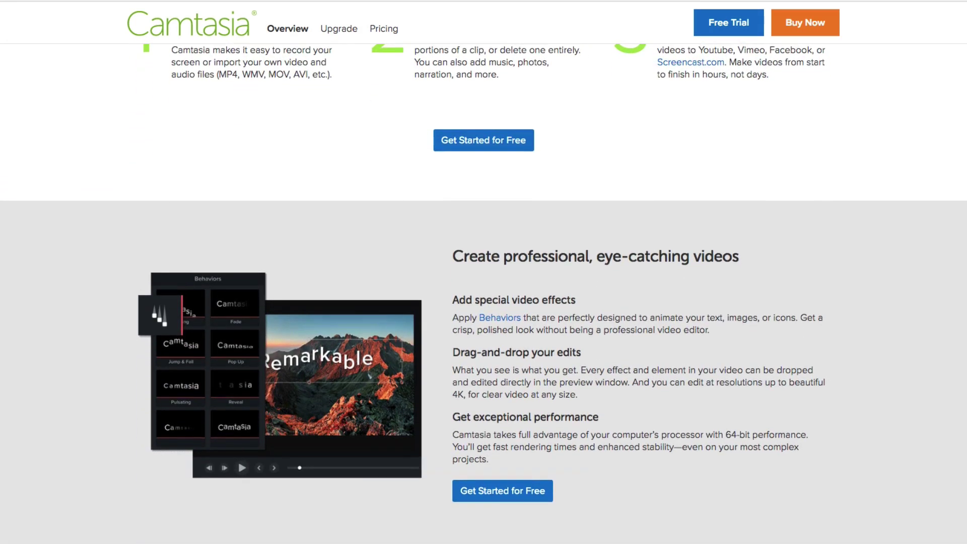
scroll(484, 272, down, 8)
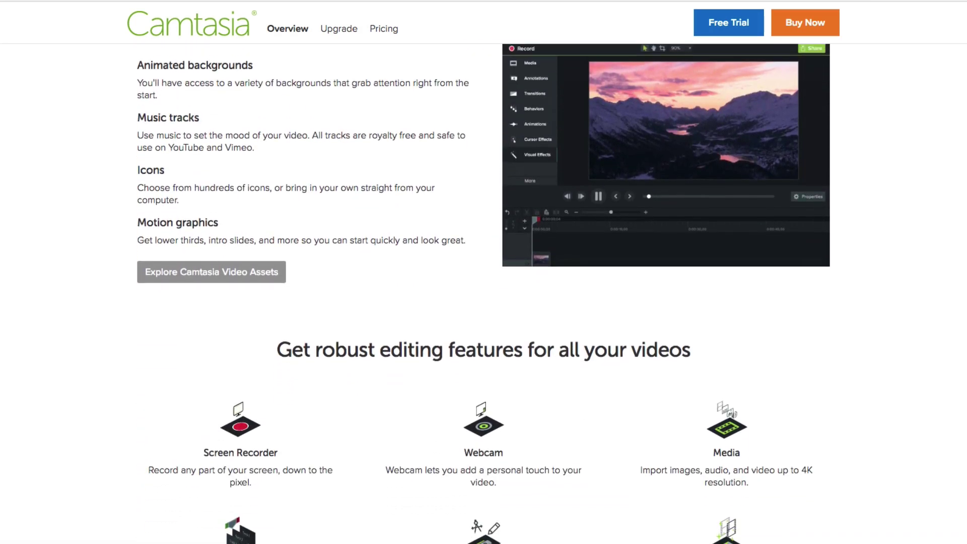
scroll(483, 272, down, 4)
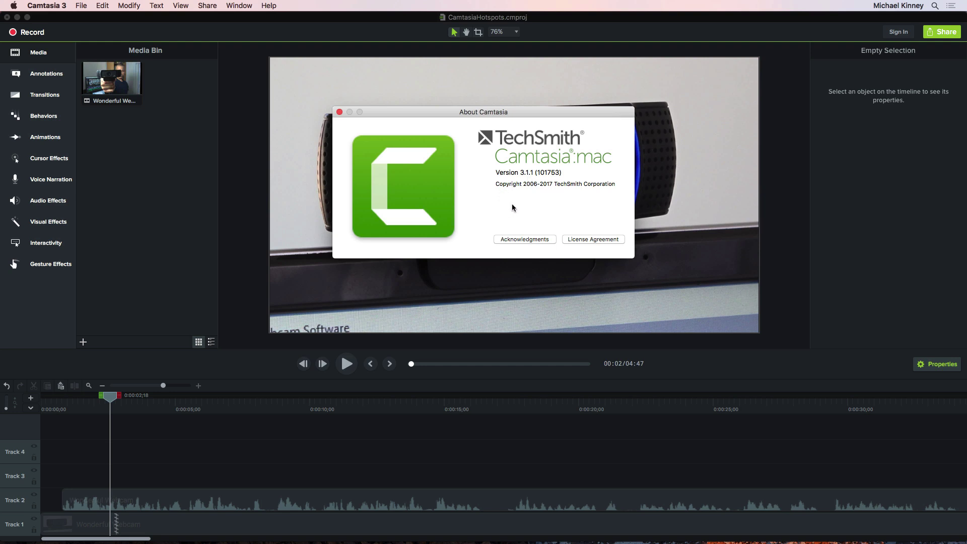
Step: Switch to Camtasia, close the About window and move the playhead to 0:00:16;17
click(339, 111)
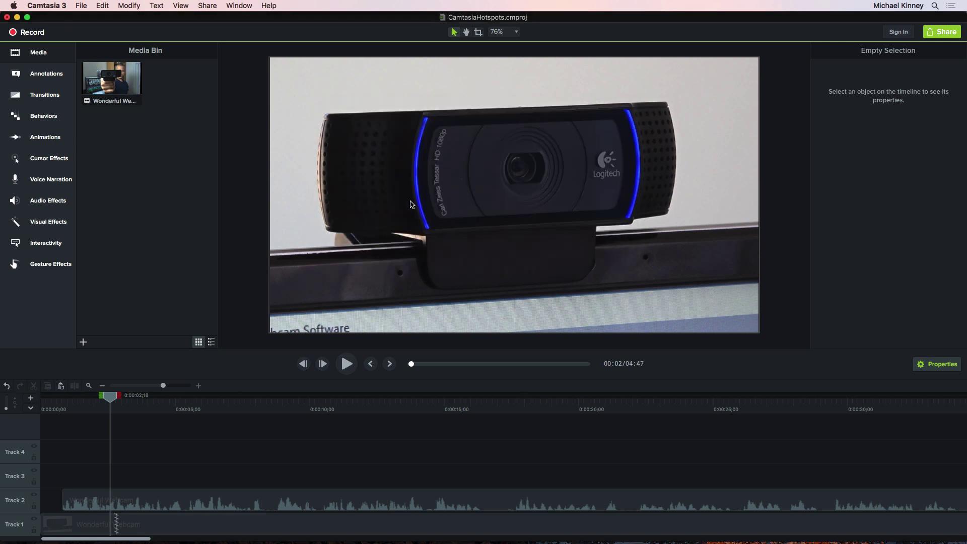
scroll(434, 258, up, 2)
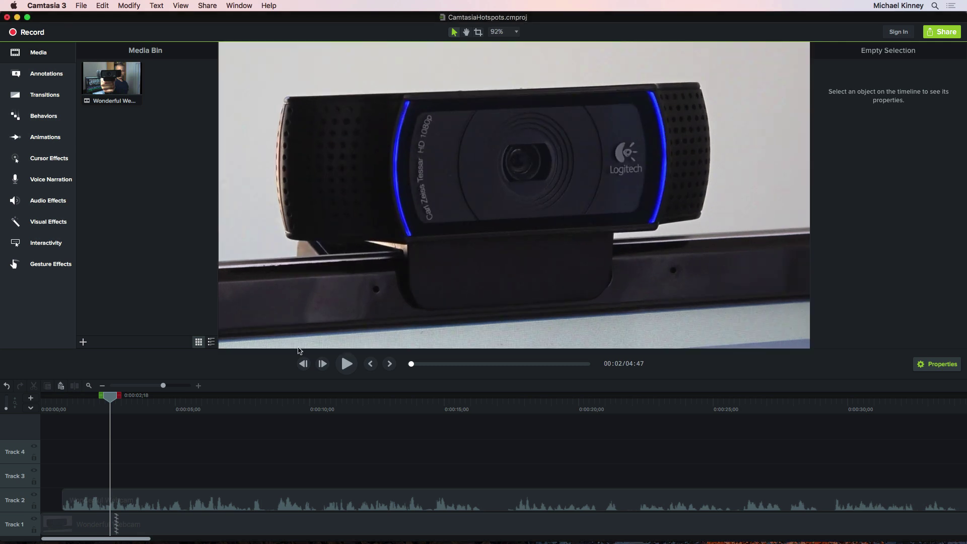
drag(108, 400, 486, 443)
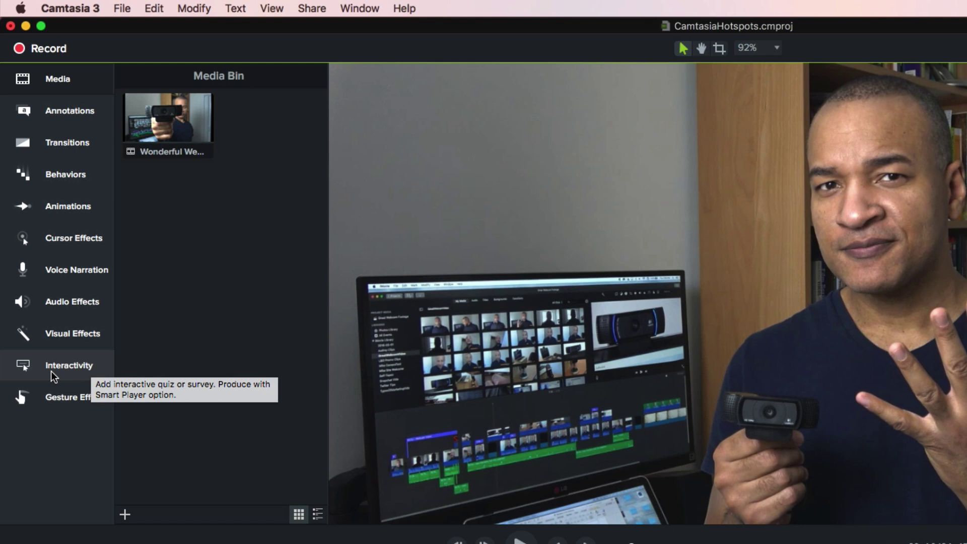
Step: Find the Interactive Hotspot visual effect and try to place it on an empty part of the timeline
click(64, 368)
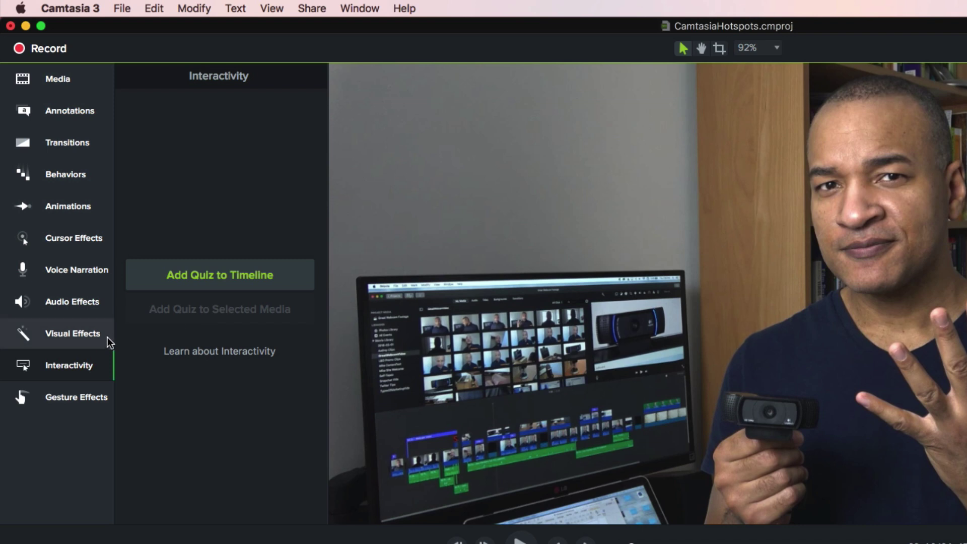
click(87, 339)
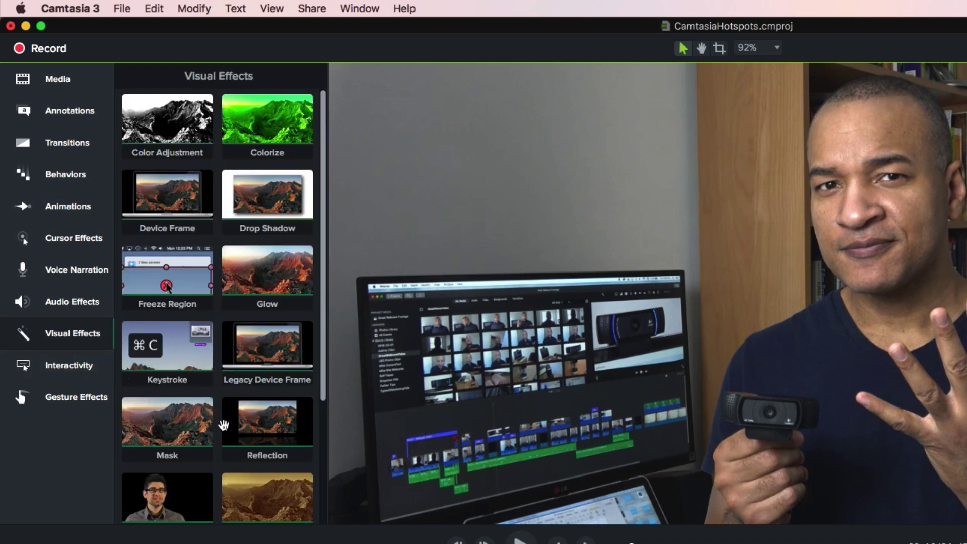
scroll(226, 426, down, 5)
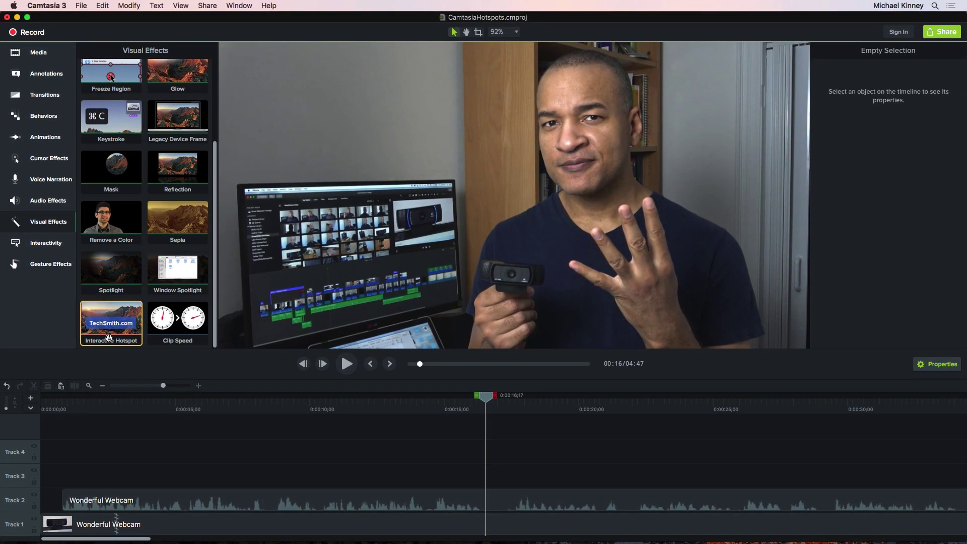
drag(109, 336, 487, 478)
drag(126, 336, 496, 459)
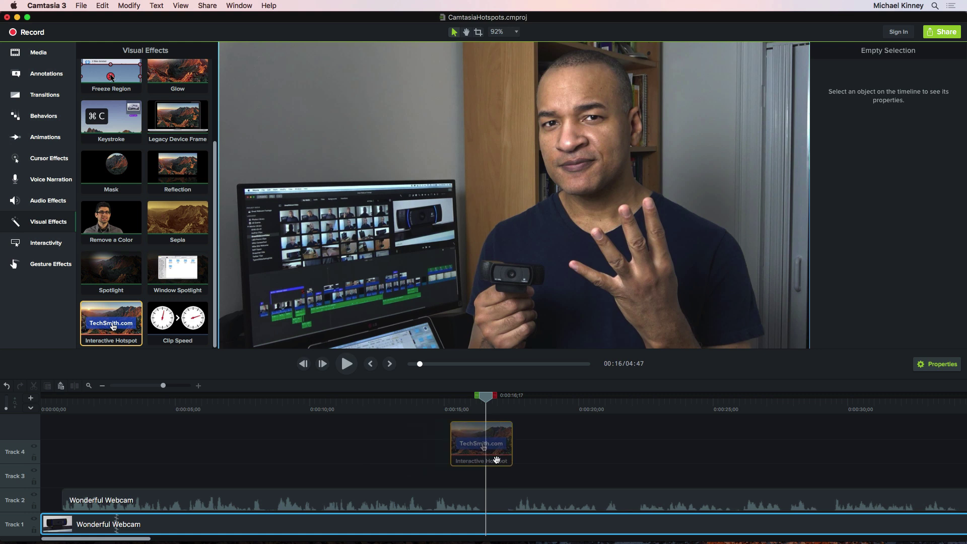
drag(496, 459, 498, 462)
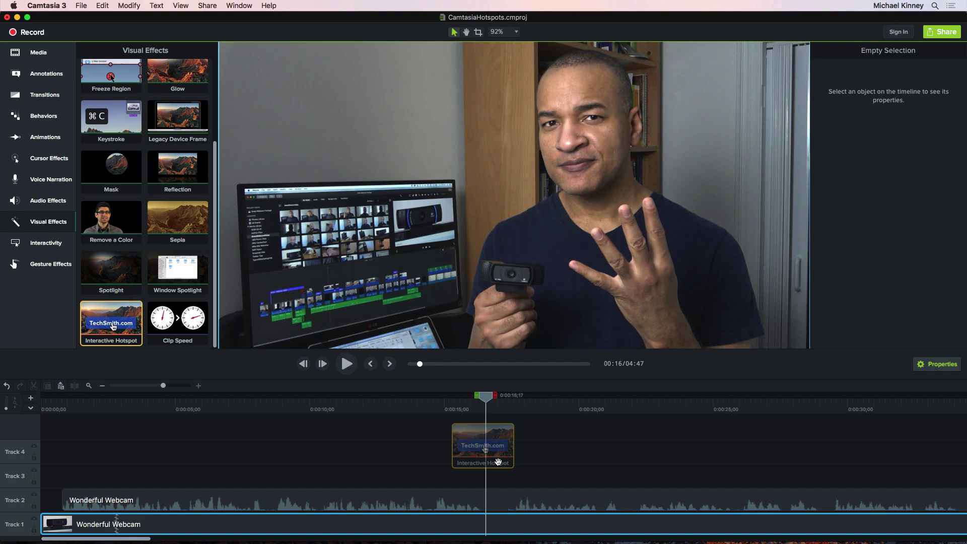
drag(497, 462, 496, 459)
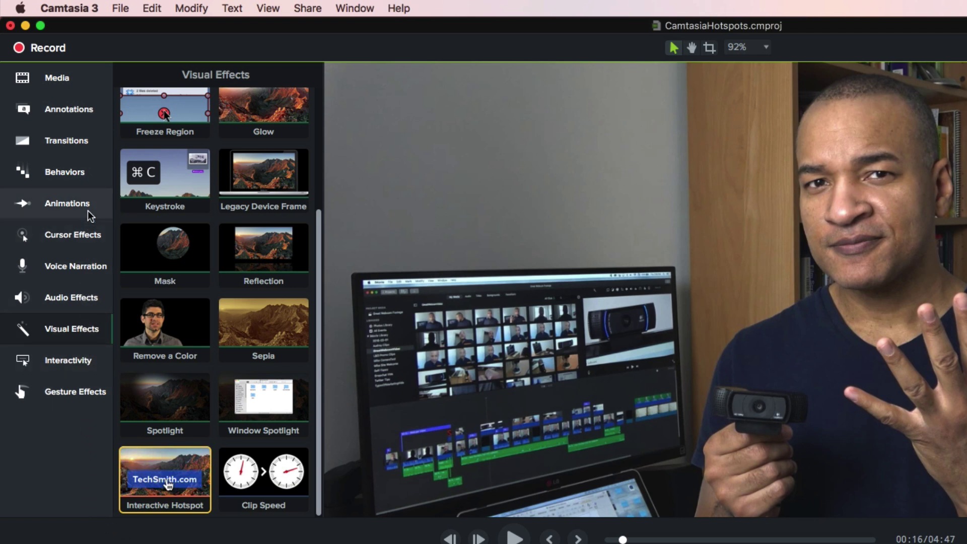
Step: Add the beige rectangular text callout to Track 3 so that it ends at the playhead
click(79, 119)
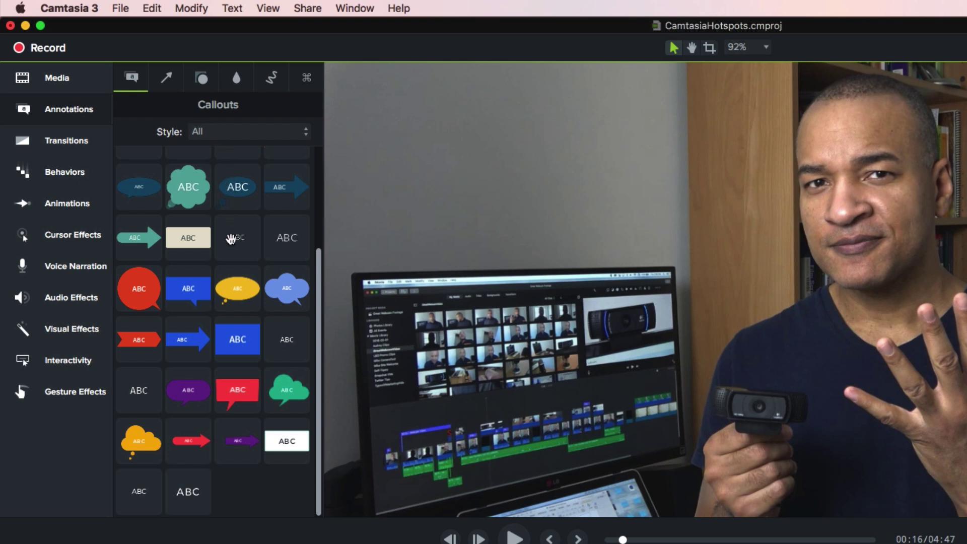
click(194, 246)
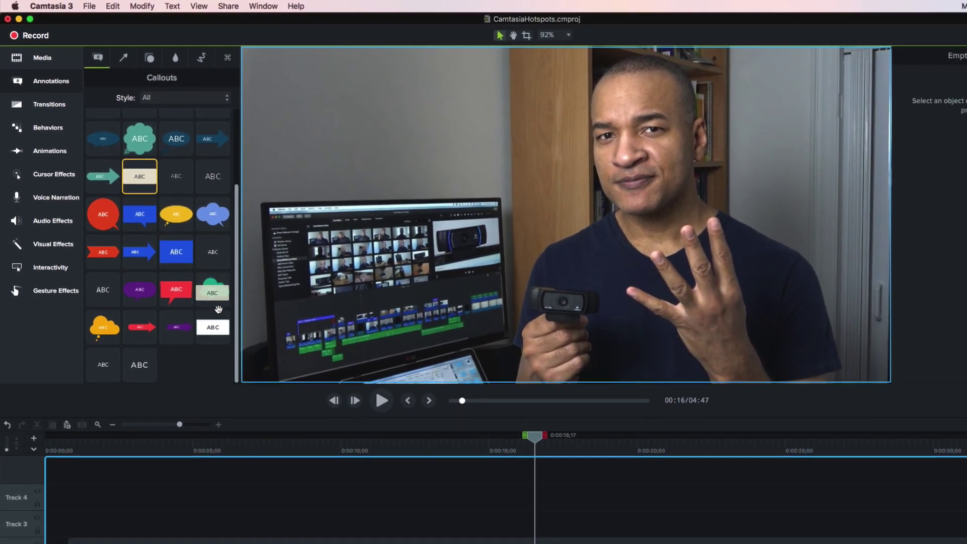
drag(172, 224, 363, 505)
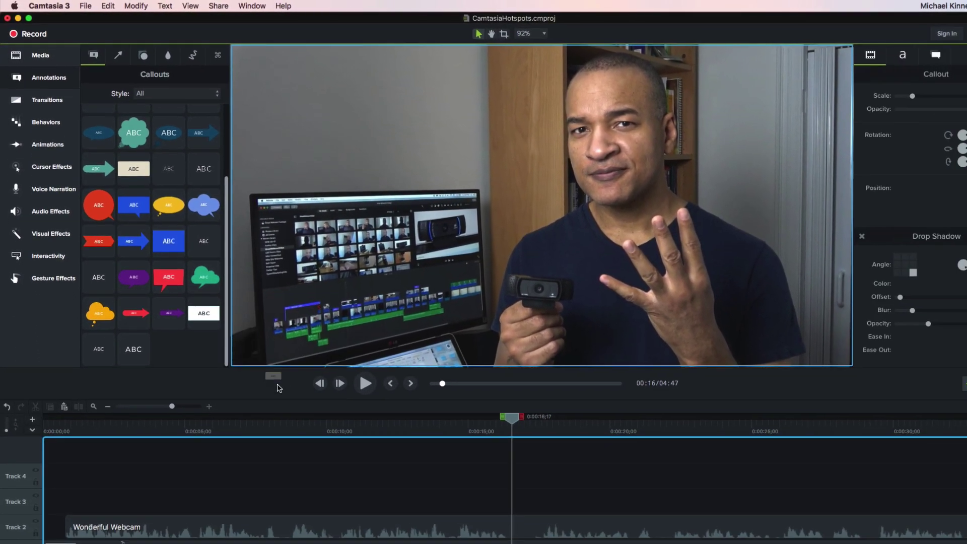
drag(280, 390, 355, 477)
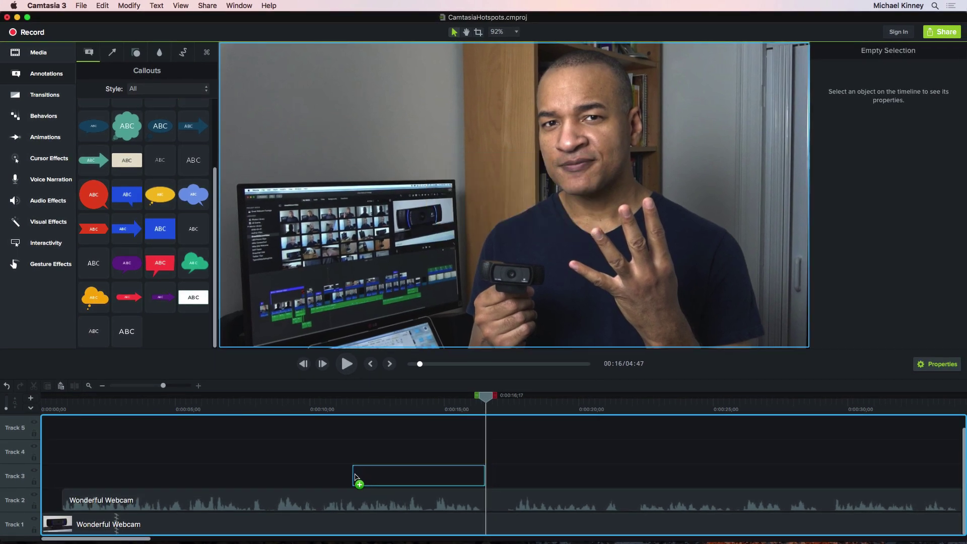
drag(355, 477, 355, 478)
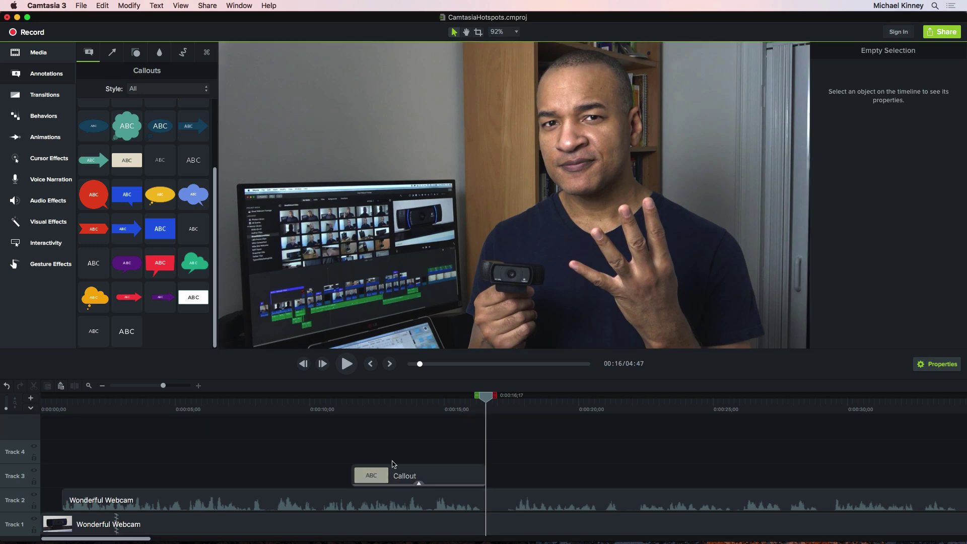
Step: Change the callout's text to "Button 1" and move it over the computer monitor, at about X -340, Y -130
drag(486, 399, 423, 398)
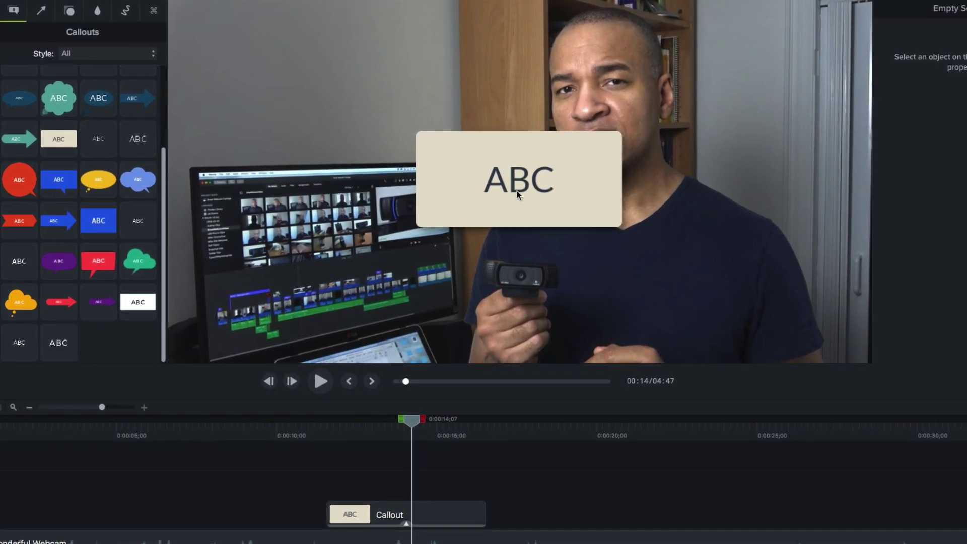
click(518, 188)
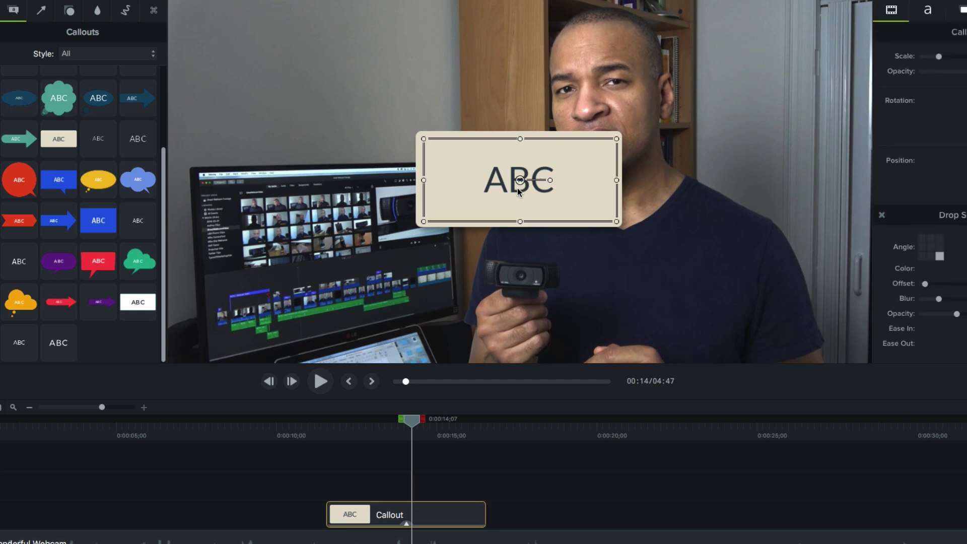
double_click(518, 189)
text(B)
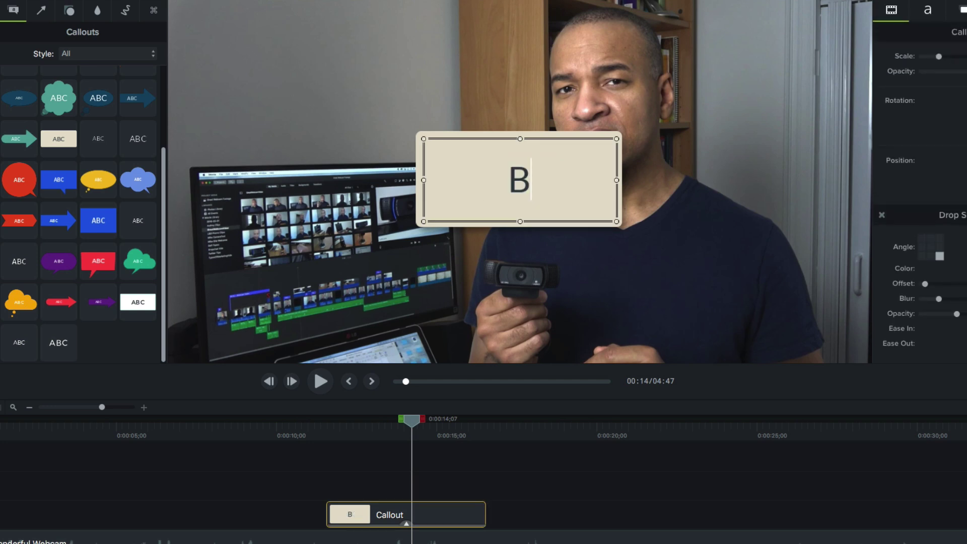
text(utton 1)
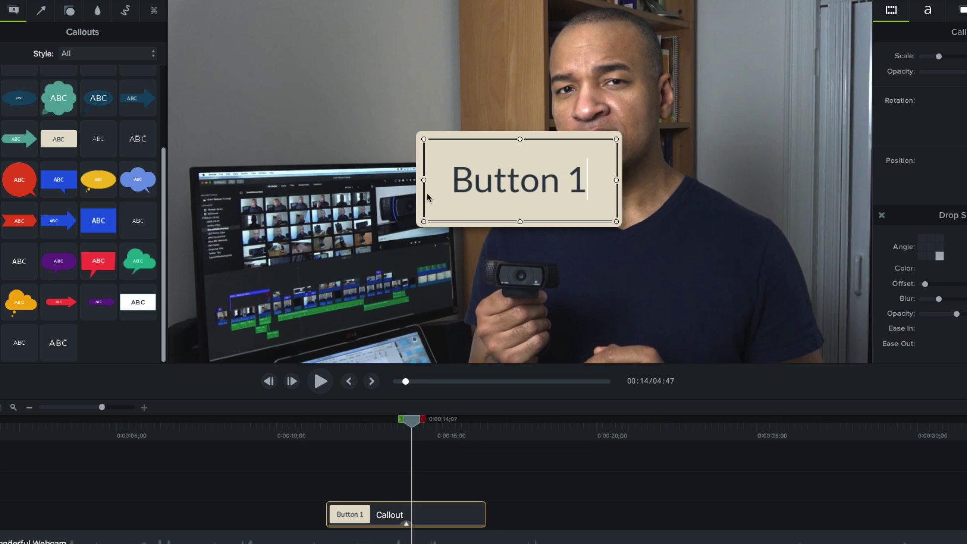
click(418, 199)
drag(457, 203, 269, 272)
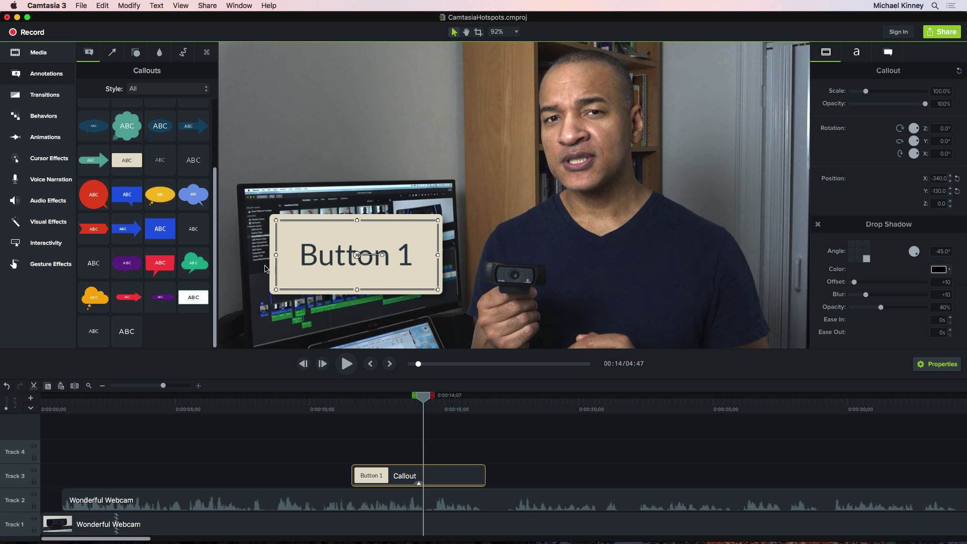
Step: Apply the Interactive Hotspot visual effect to the Button 1 callout on Track 3
click(49, 230)
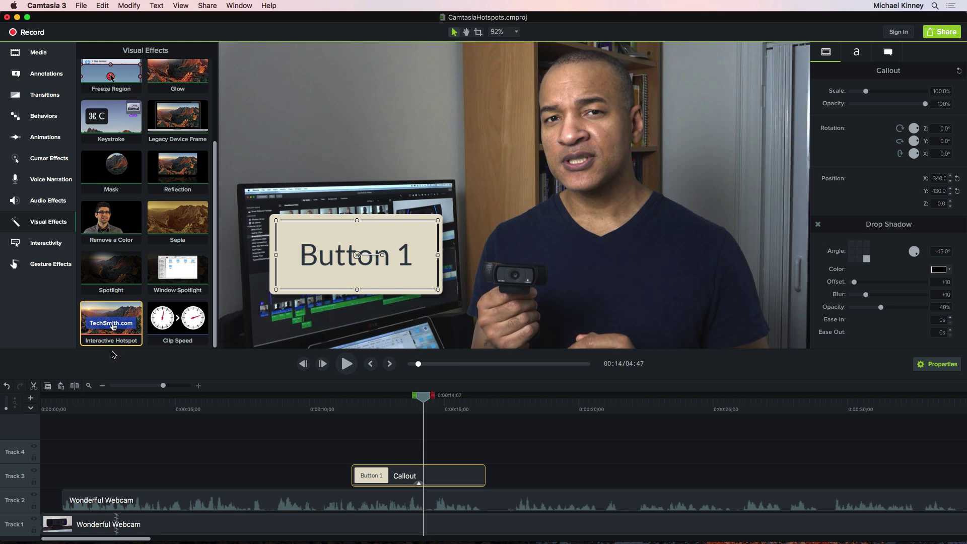
drag(104, 315, 436, 473)
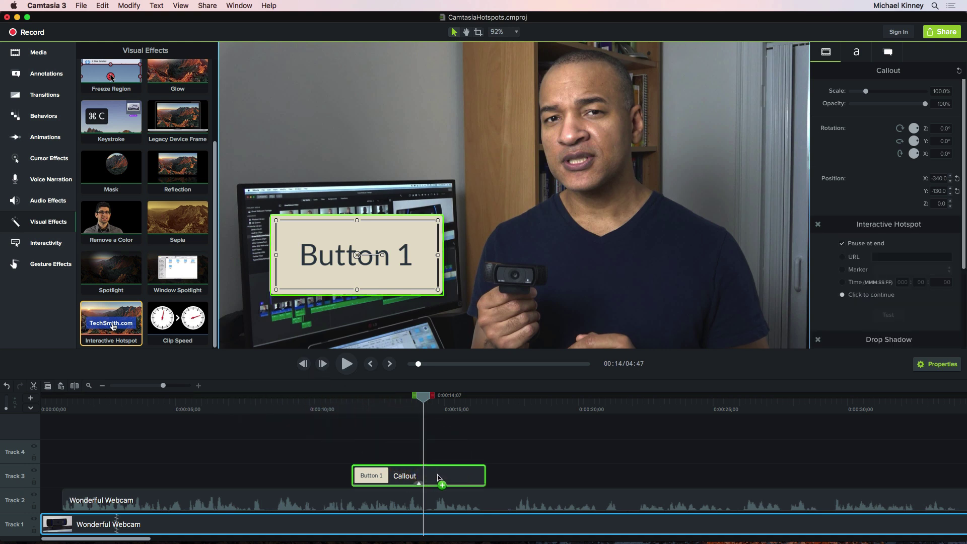
drag(437, 477, 363, 270)
drag(366, 273, 434, 478)
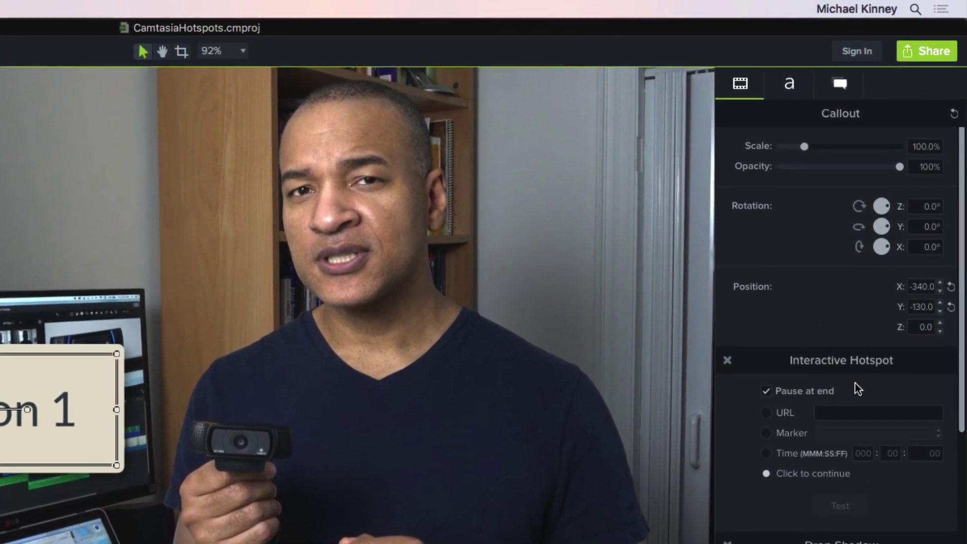
Step: Review the callout's Interactive Hotspot options and move the playhead to the callout's end at 0:00:16;15
scroll(854, 383, down, 3)
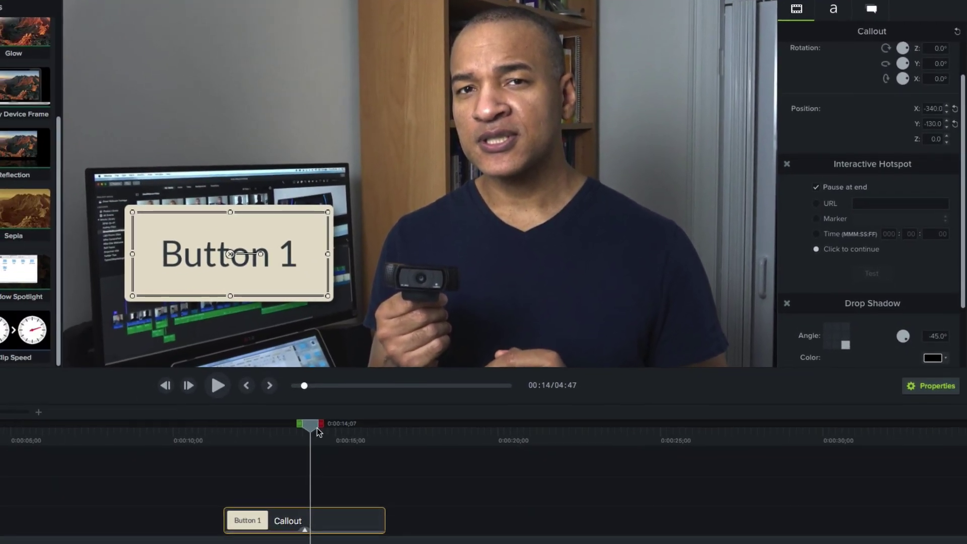
drag(316, 428, 390, 433)
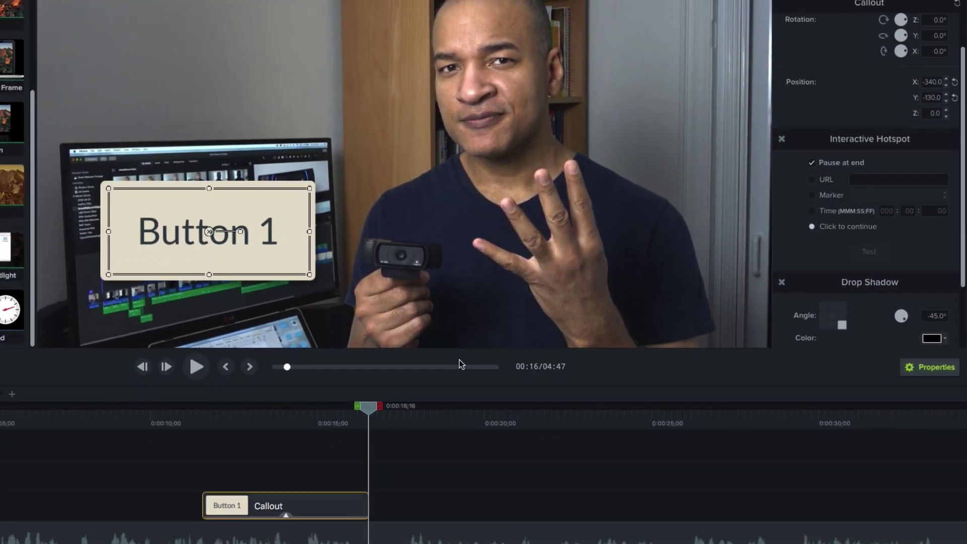
mouse_move(391, 399)
mouse_down()
mouse_move(426, 403)
mouse_move(376, 405)
mouse_move(388, 406)
mouse_up()
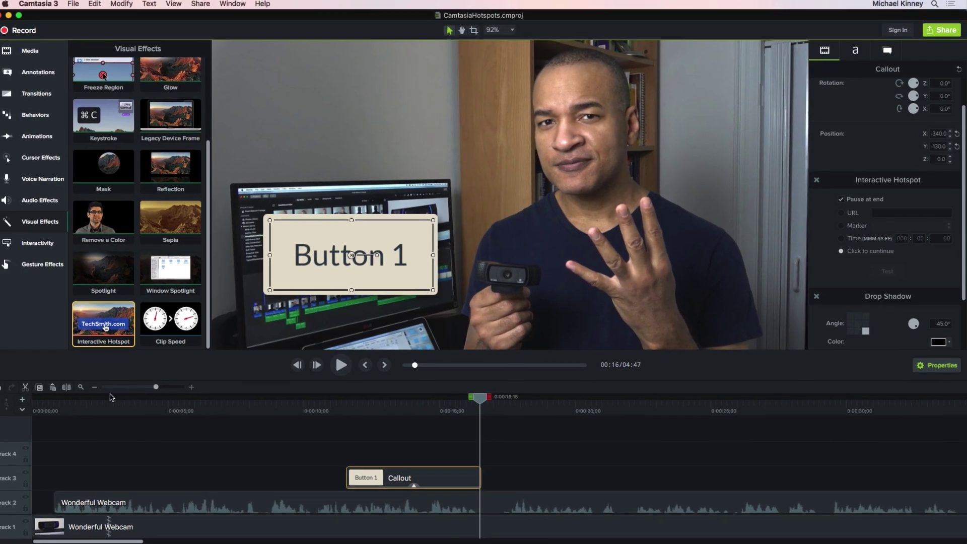
Step: Show the marker track, then add a timeline marker at 0:00:21;24 and a media marker on Track 2 at 0:00:23;20
click(23, 409)
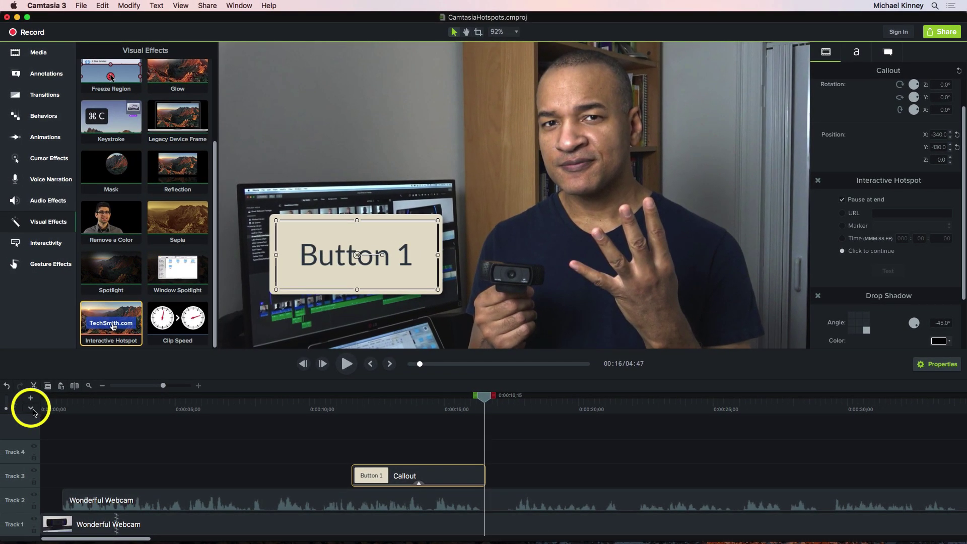
click(32, 411)
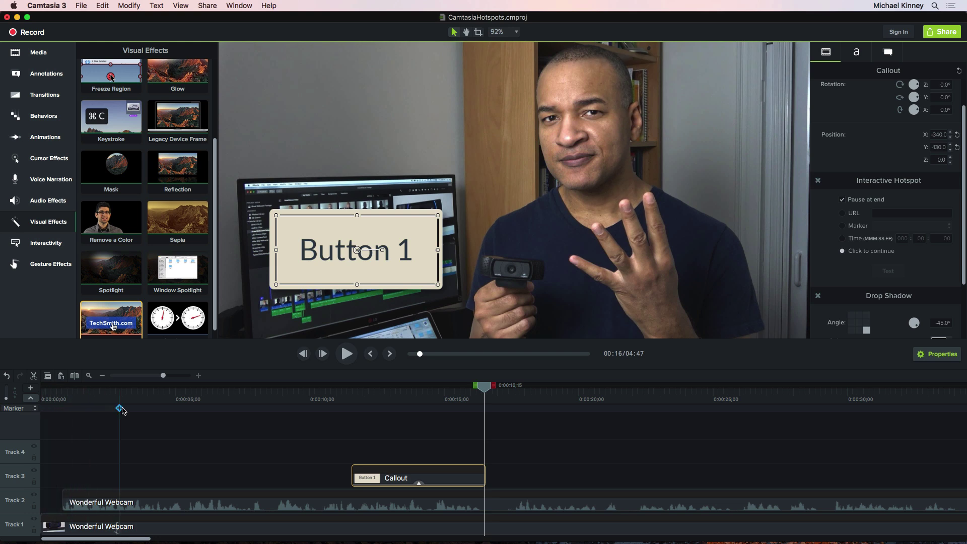
click(269, 409)
drag(269, 407, 627, 412)
click(626, 409)
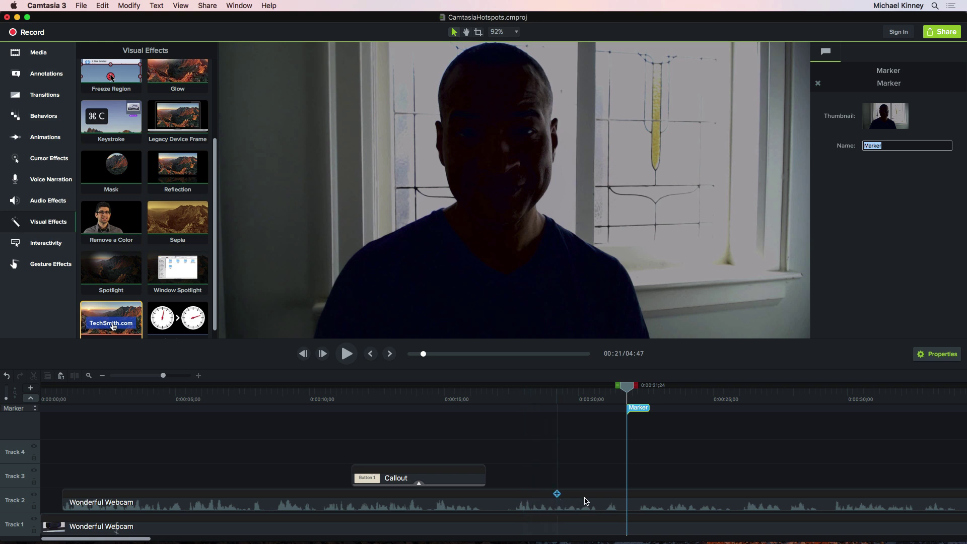
click(677, 495)
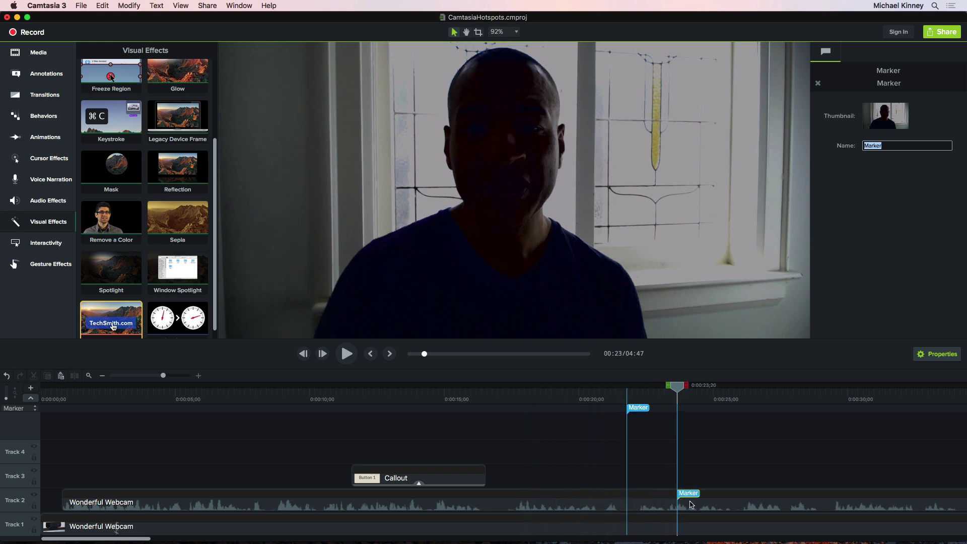
Step: Rename the timeline marker at 0:00:21;24 to "Button 1" and hide the marker track
click(638, 409)
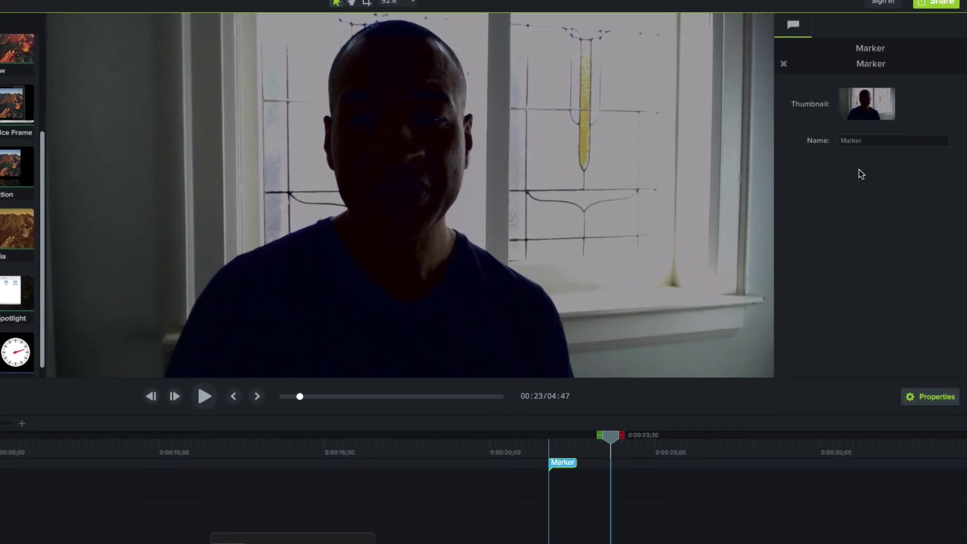
click(858, 141)
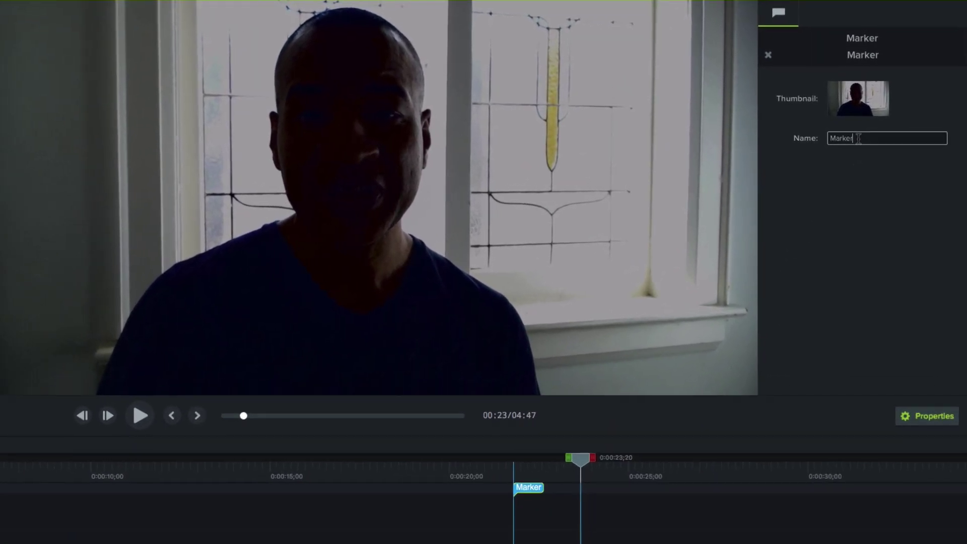
drag(848, 139, 824, 141)
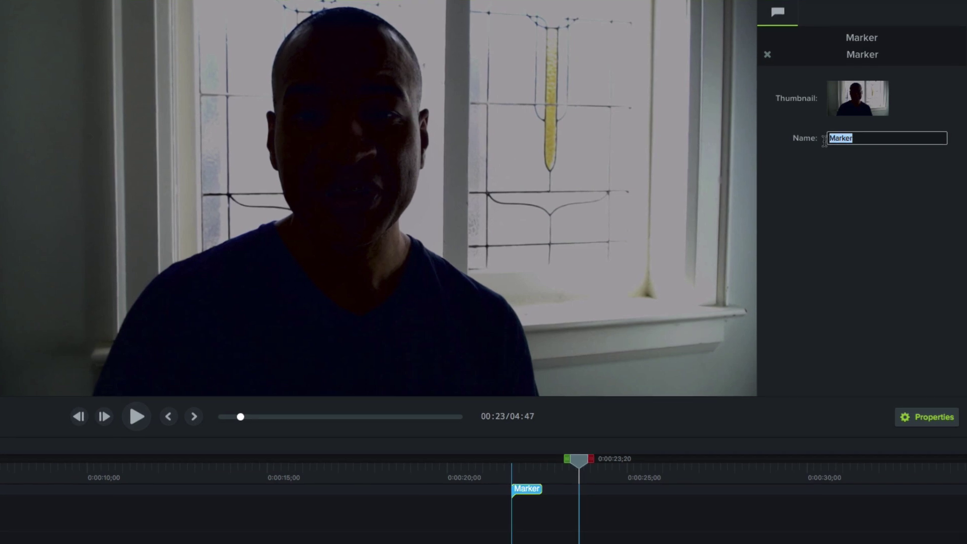
text(Button 1)
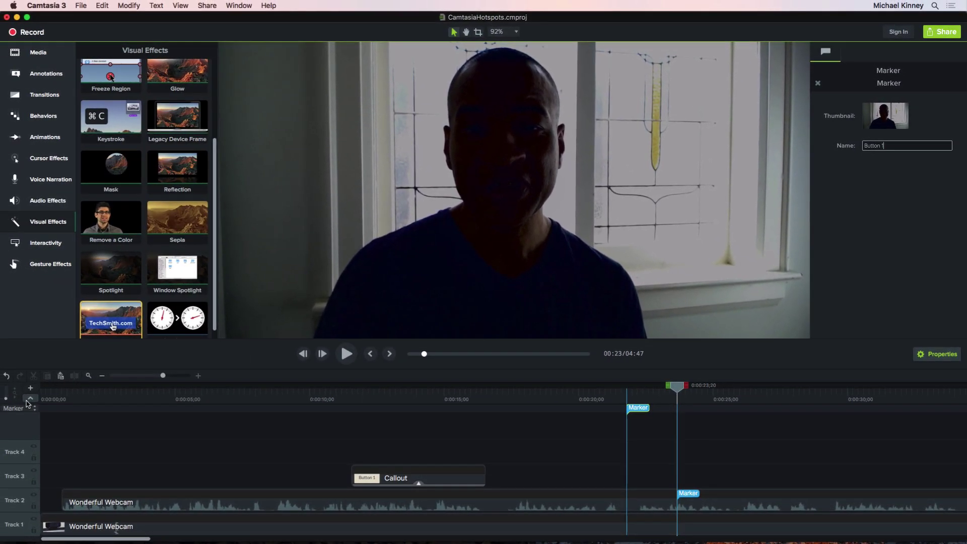
click(27, 401)
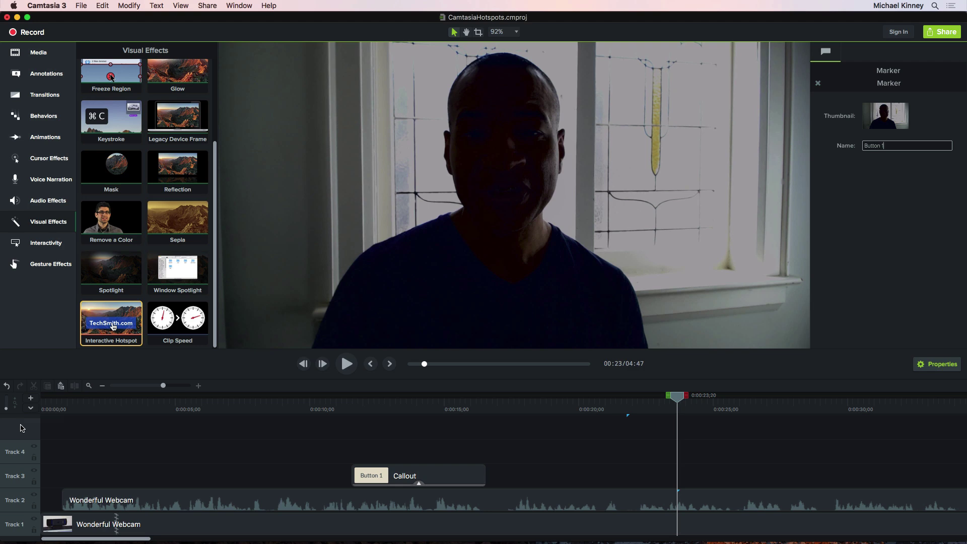
Step: Set the Track 3 callout's Interactive Hotspot to jump to the marker "Button 1 - 0:21:24"
click(435, 477)
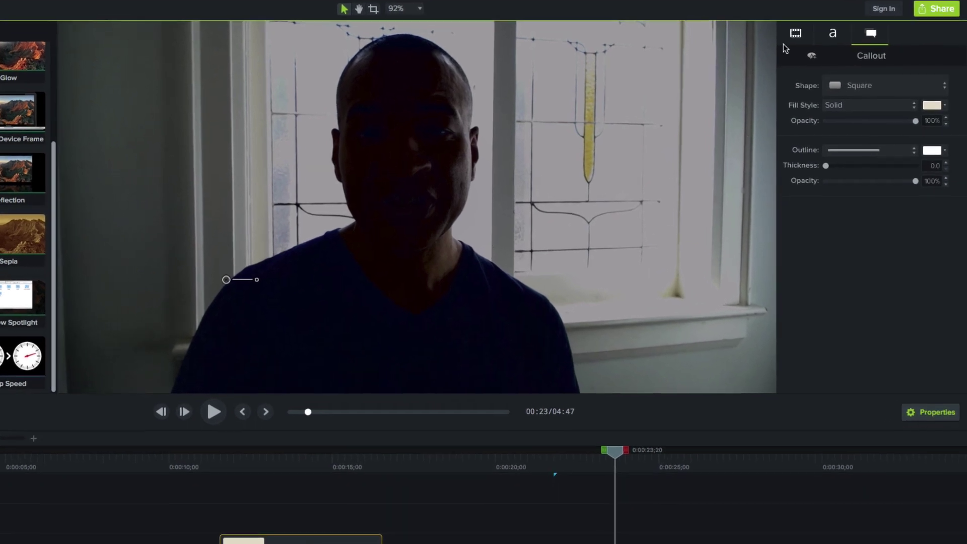
click(791, 33)
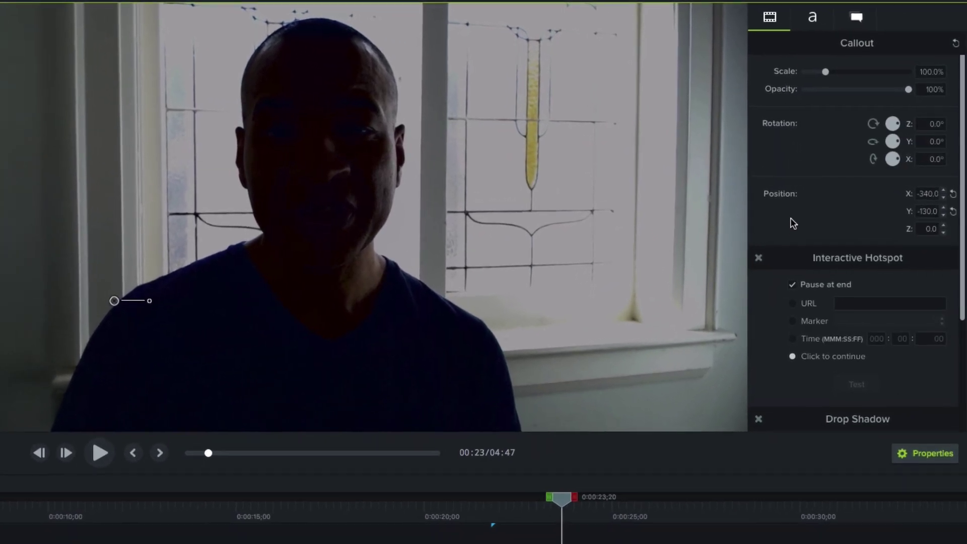
click(792, 322)
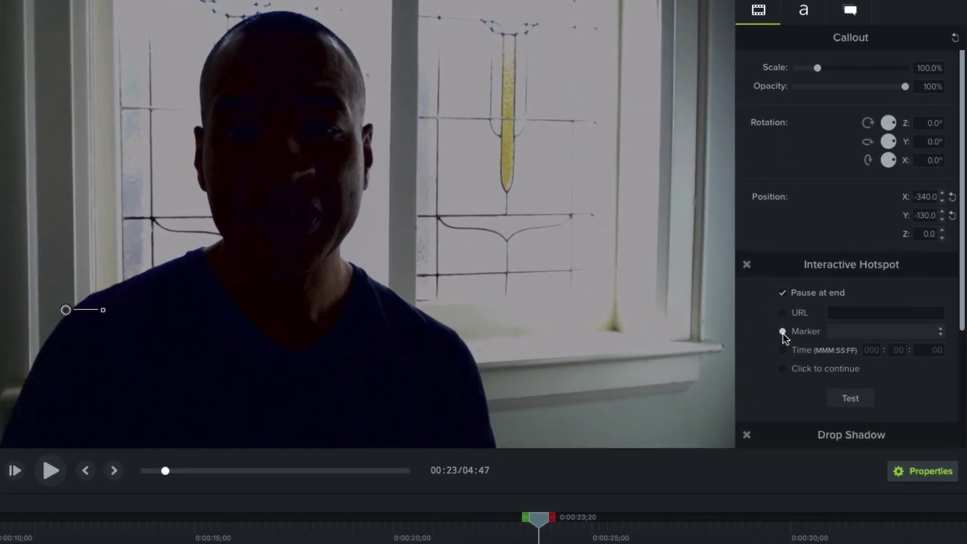
click(939, 334)
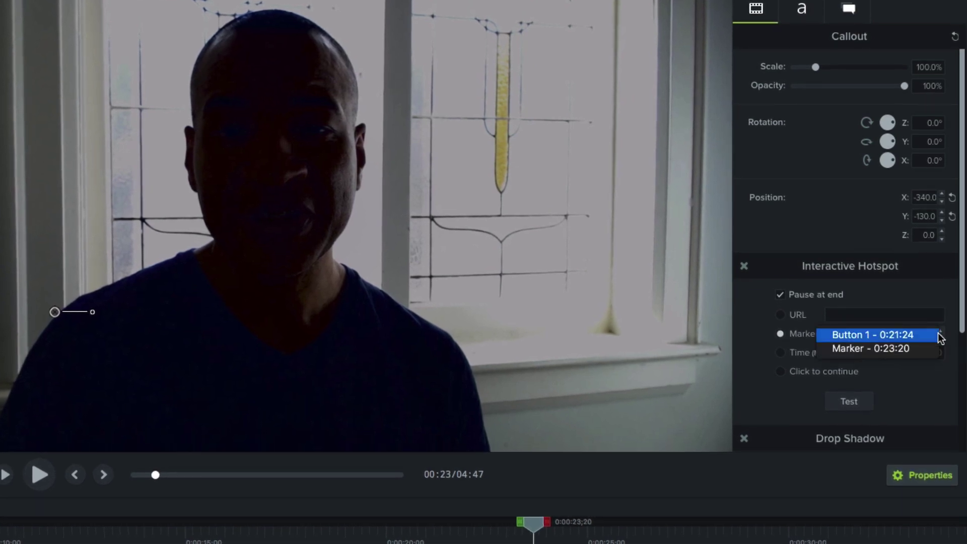
click(855, 335)
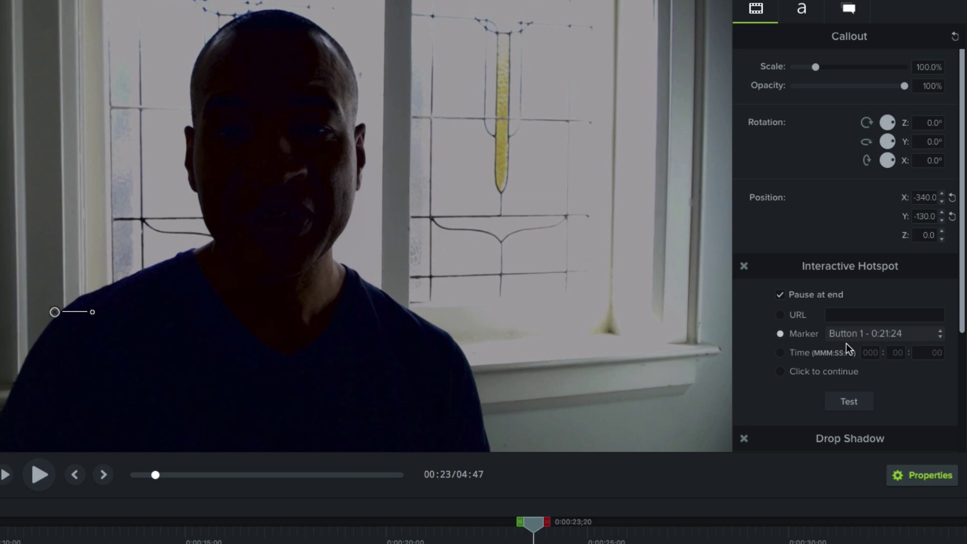
Step: Switch the hotspot's target to Time, move the playhead to 0:00:24;15, and test the hotspot with the time at 000:00:00
click(780, 353)
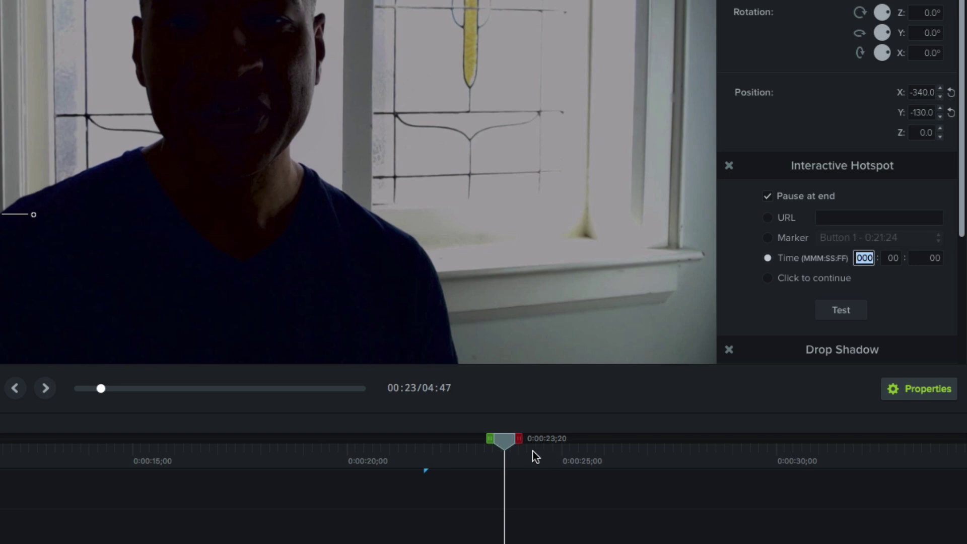
drag(502, 443, 541, 441)
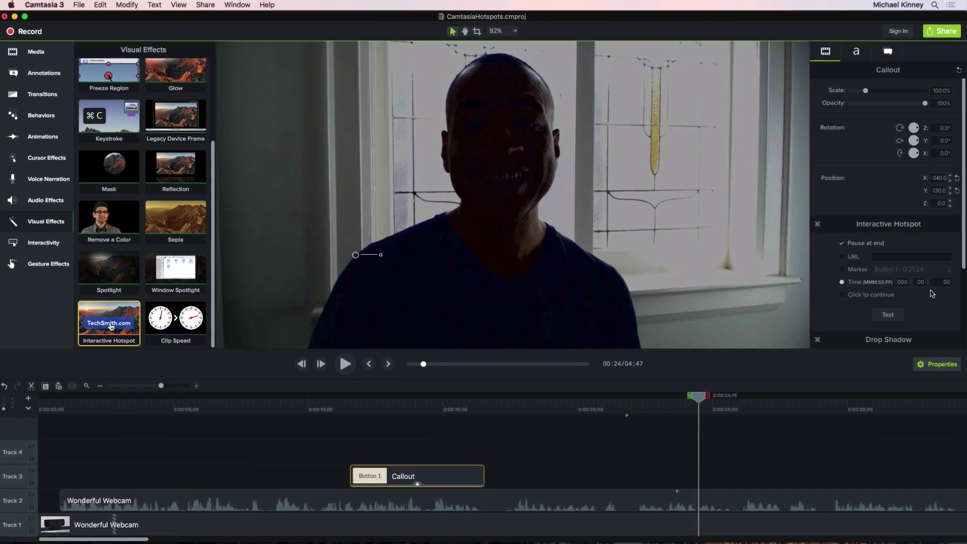
click(903, 317)
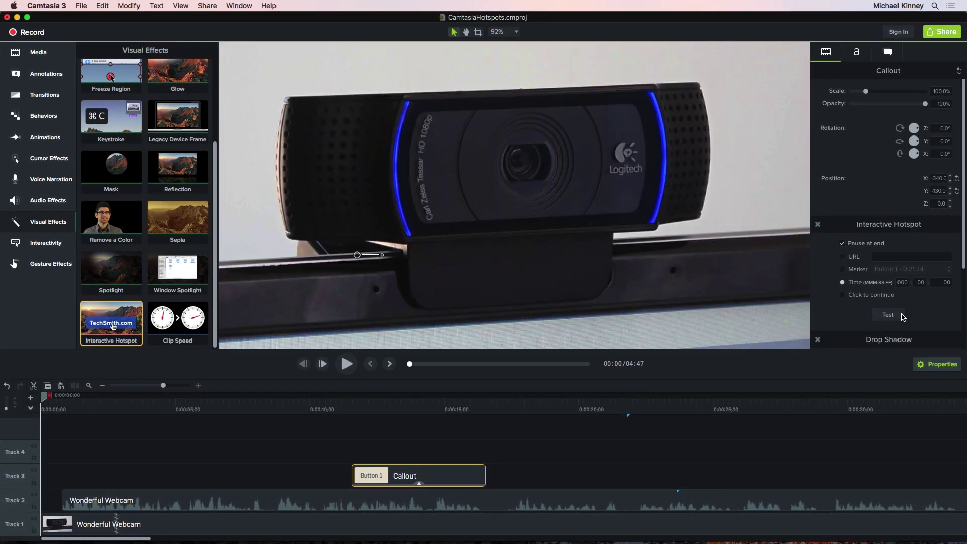
Step: Switch the hotspot's target back to the marker "Button 1 - 0:21:24" and test the jump
click(842, 271)
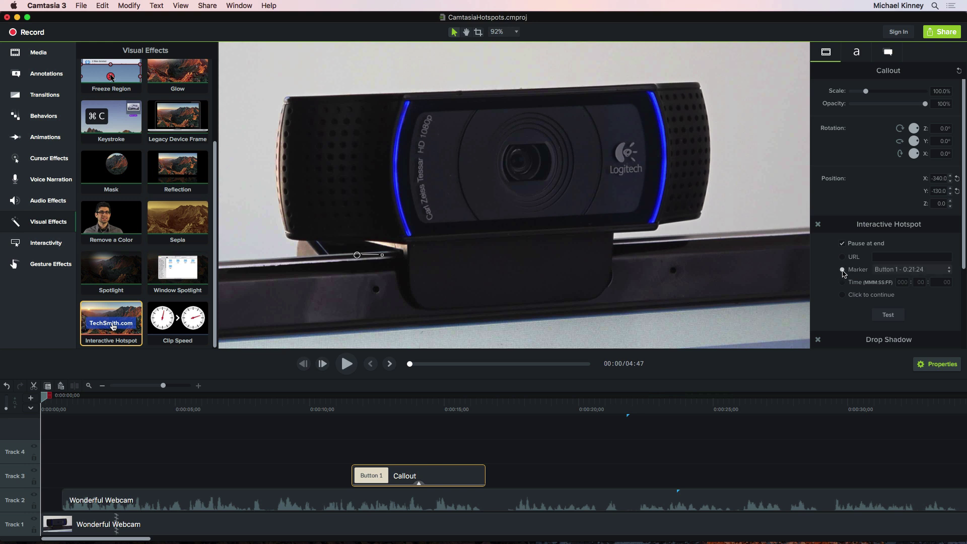
click(899, 272)
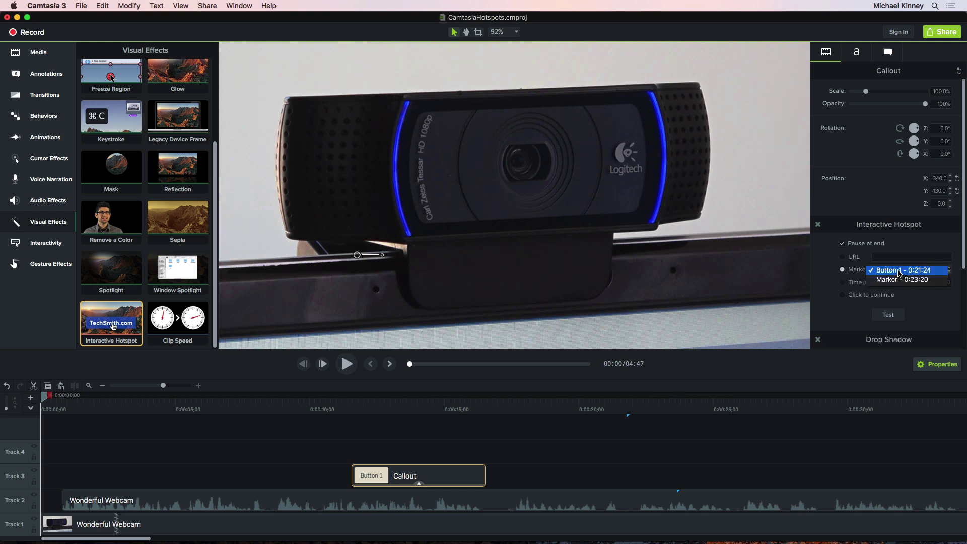
click(899, 272)
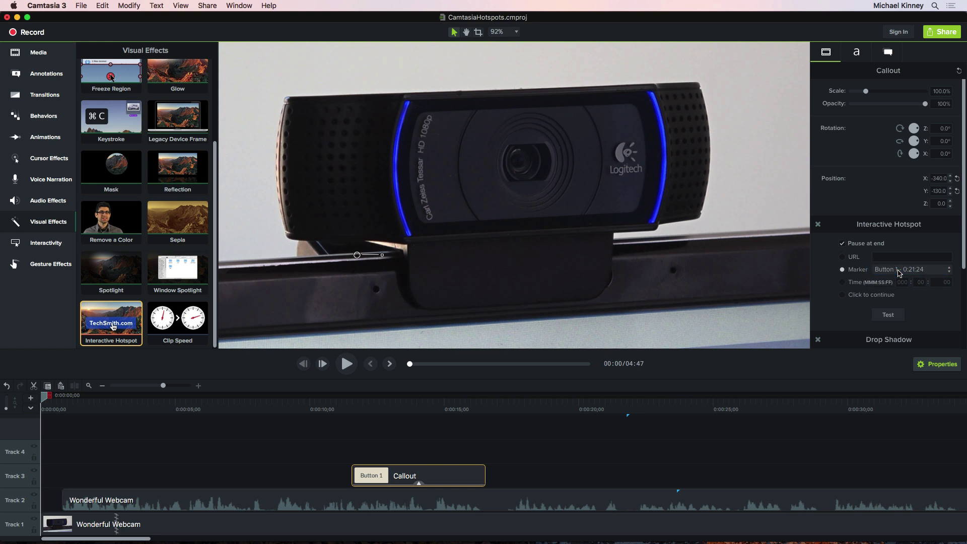
click(901, 316)
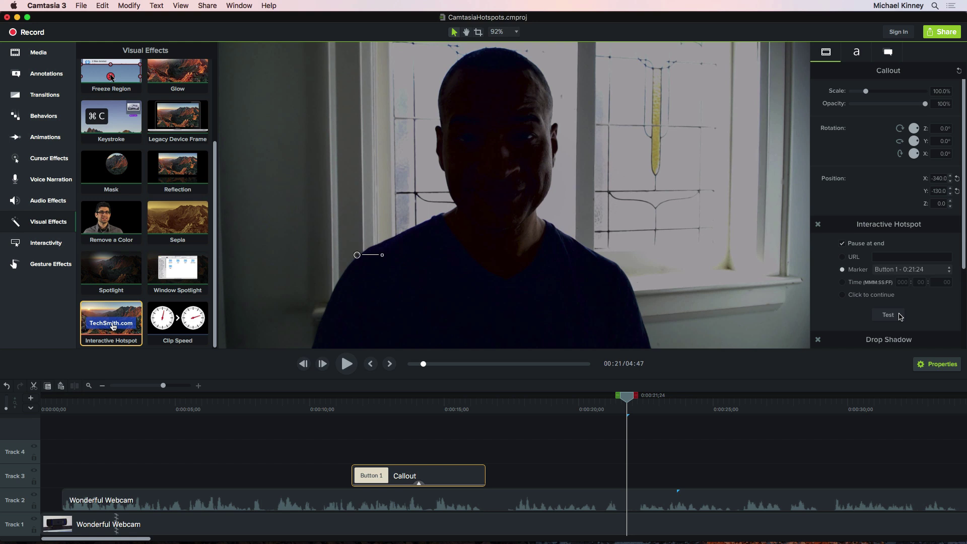
Step: Link the hotspot to the personal website's URL, test the link, and minimize the browser window that opens
click(841, 256)
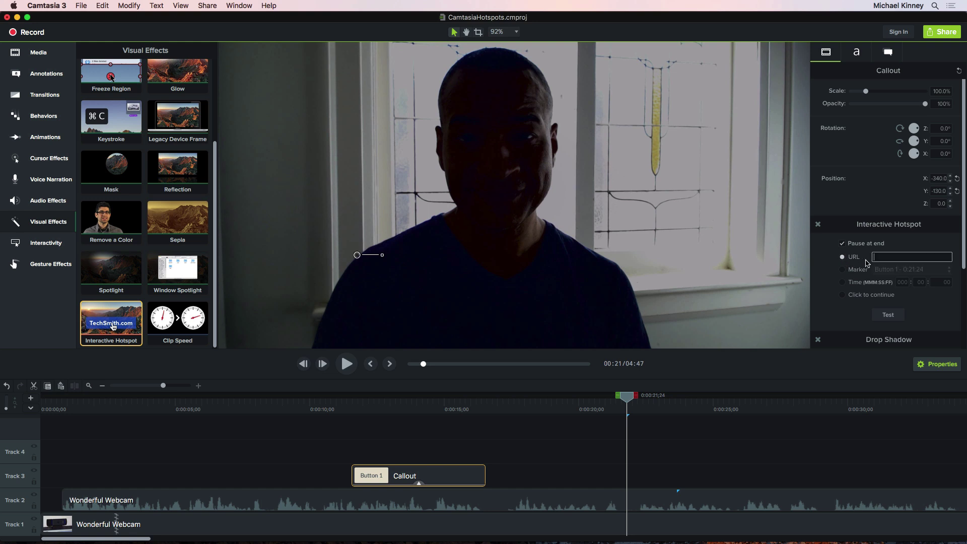
text(michaelkinney.com)
click(901, 315)
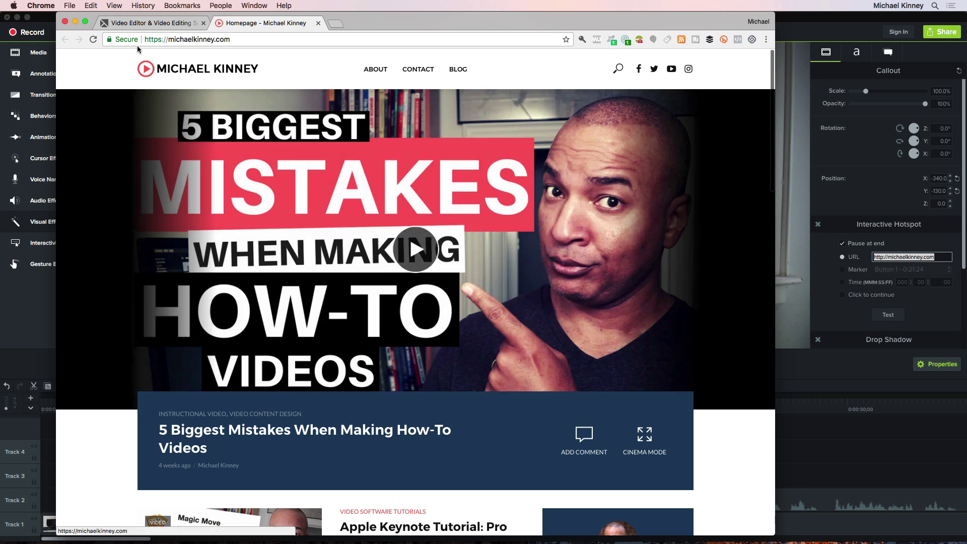
click(75, 22)
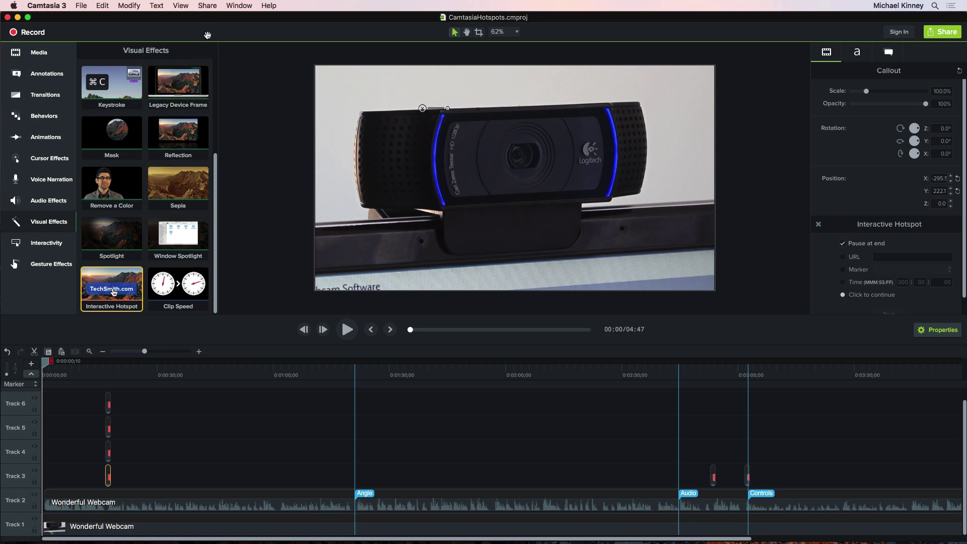
Step: Set up a local MP4 export named InteractiveTest with Export as Web Page enabled
click(208, 6)
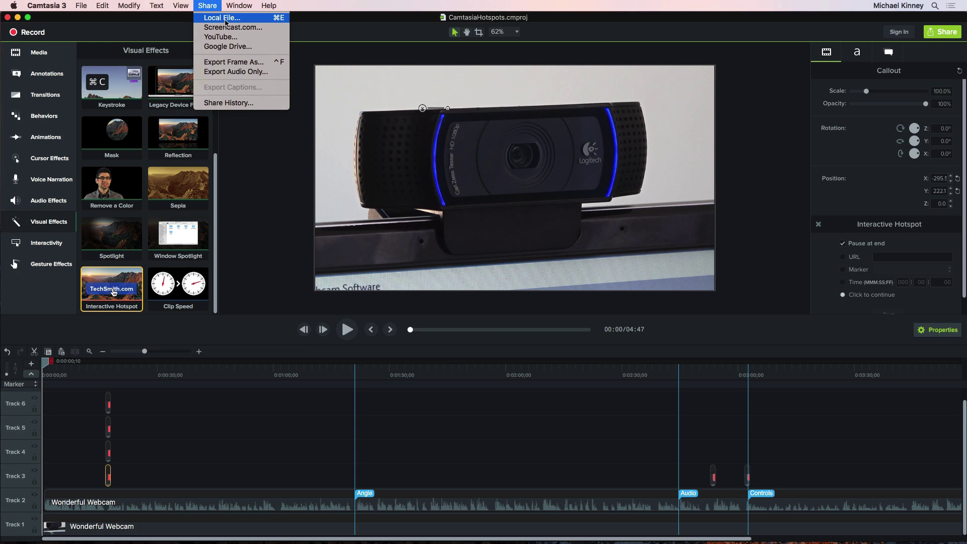
click(225, 20)
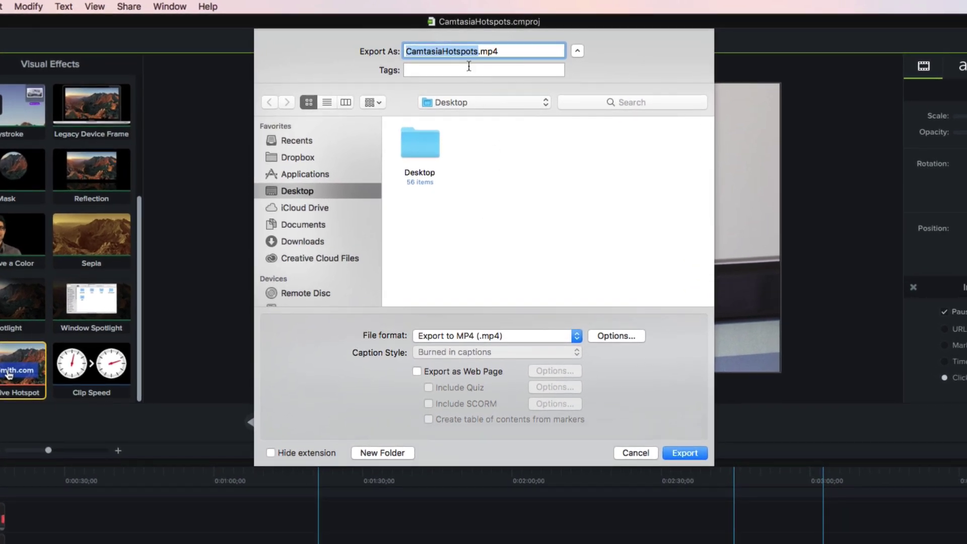
text(Interactive)
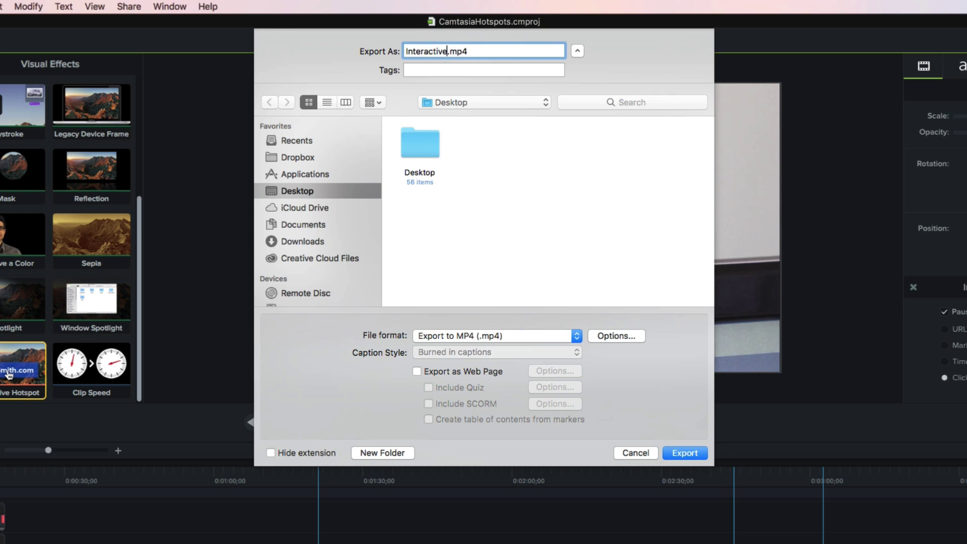
text(Test)
click(416, 371)
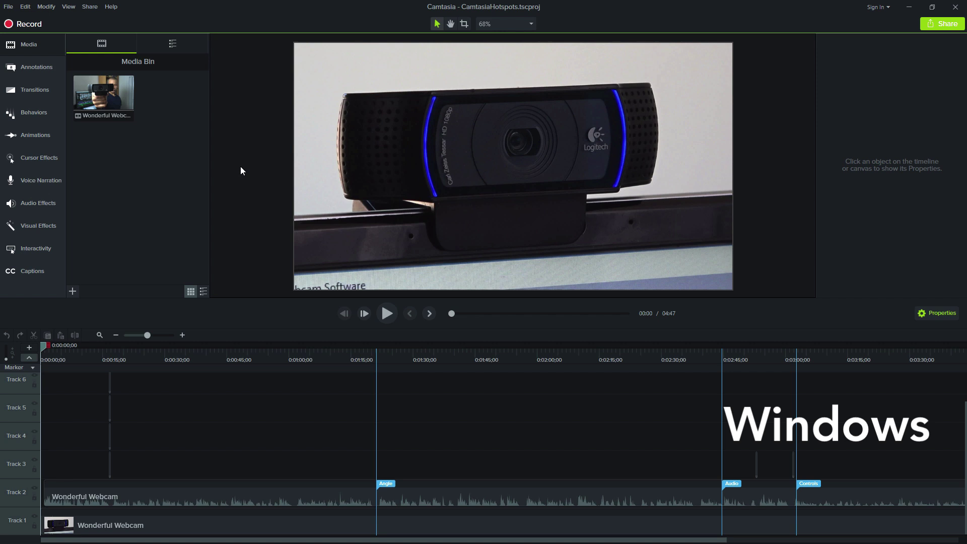
Step: In the Windows version of Camtasia, produce a local file using the "MP4 with Smart Player (up to 720p)" preset
click(92, 8)
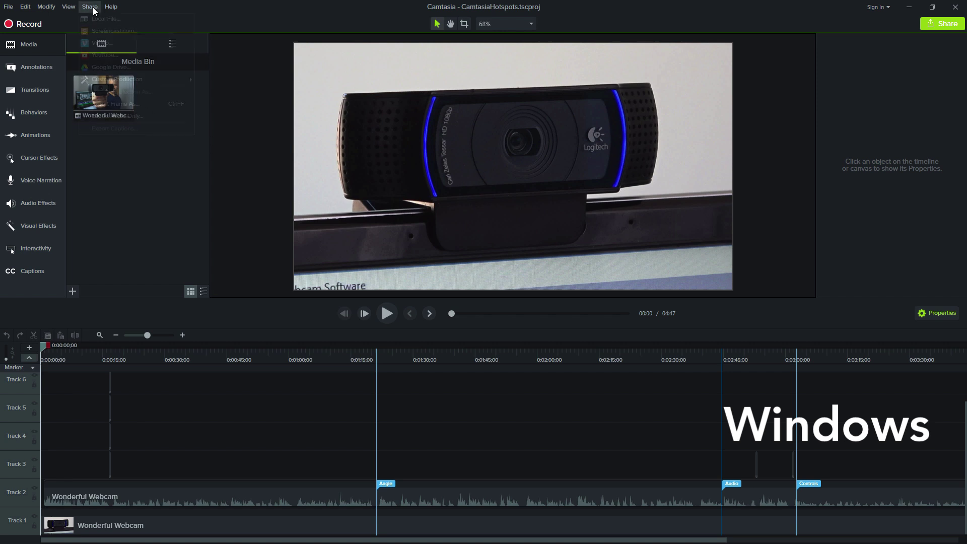
click(118, 22)
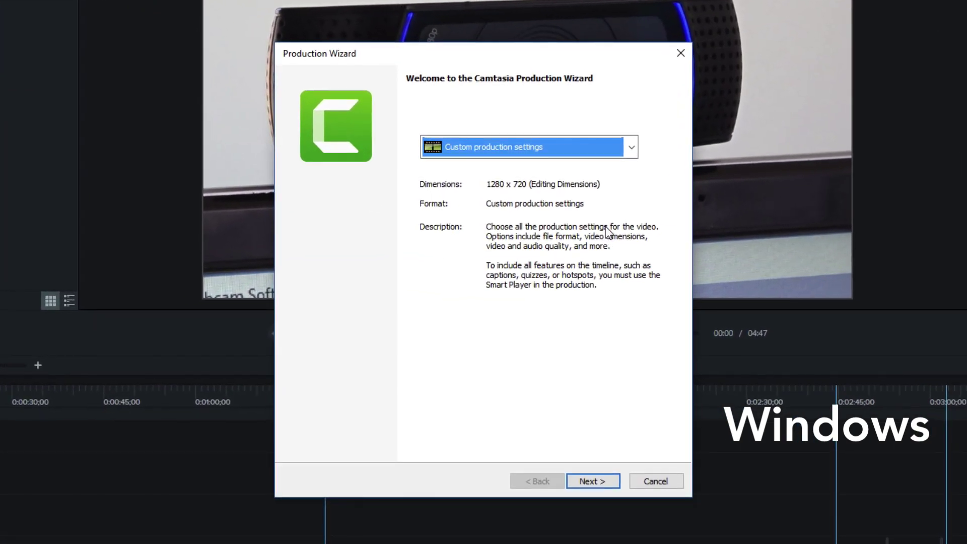
click(632, 151)
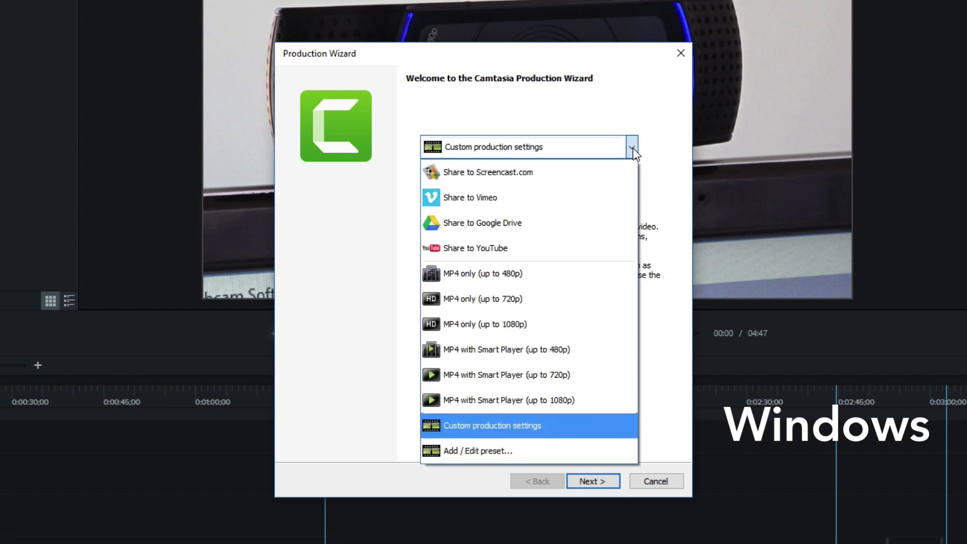
click(526, 380)
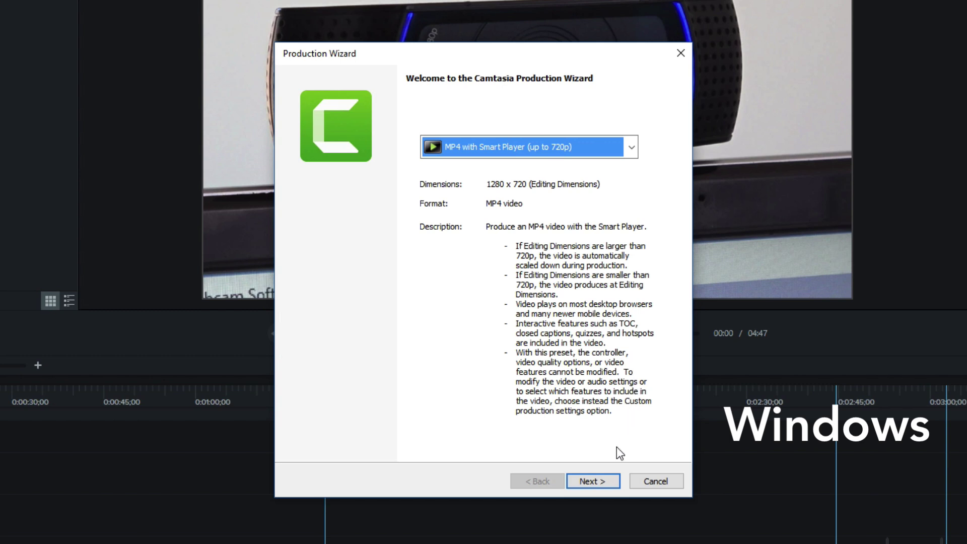
click(612, 479)
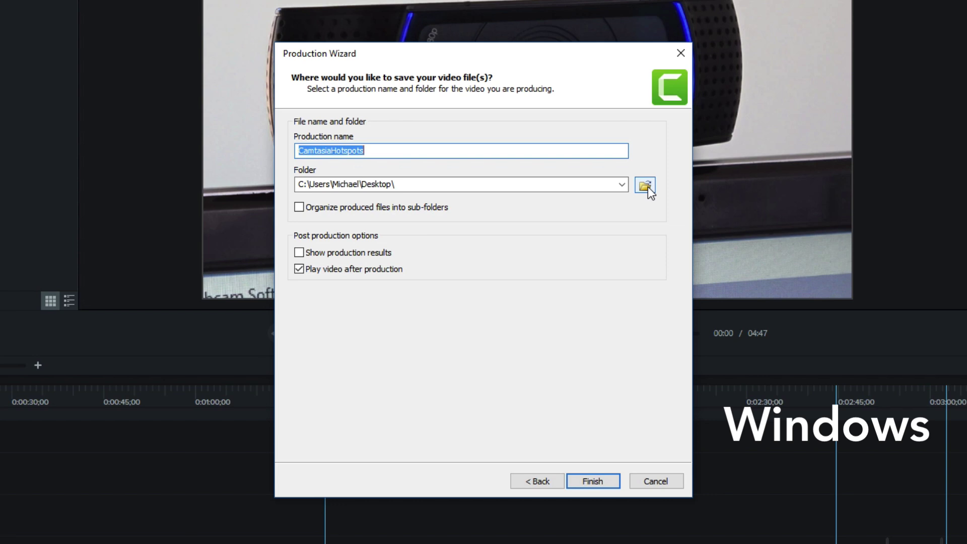
click(593, 481)
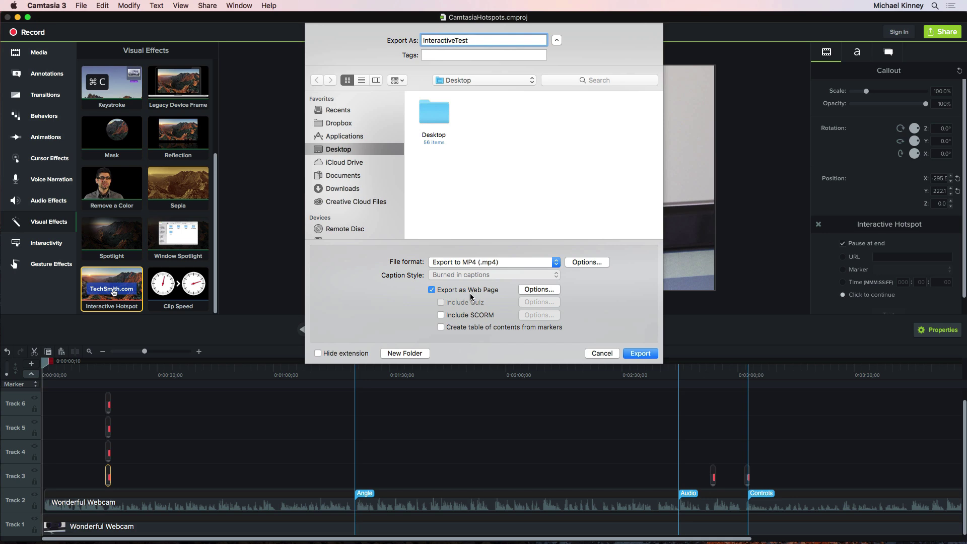
Step: Back in Camtasia on the Mac, run the InteractiveTest web page export and reveal the exported folder in Finder
click(638, 354)
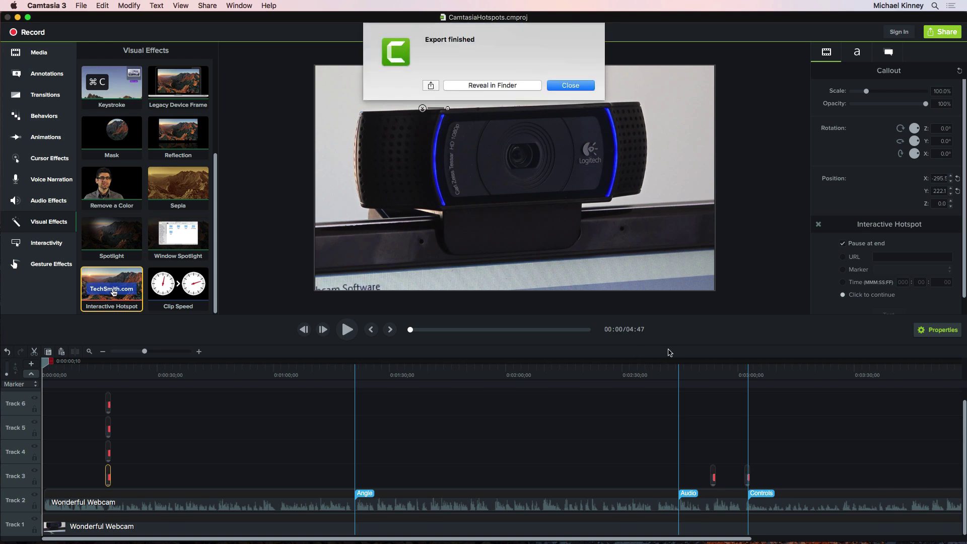
click(518, 84)
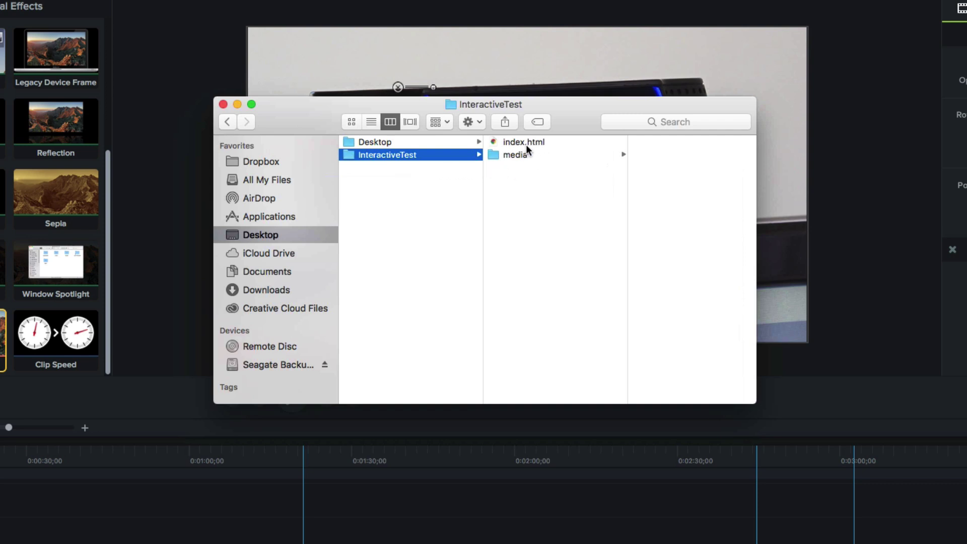
Step: Examine the contents of the exported media folder and its scripts subfolder
click(493, 155)
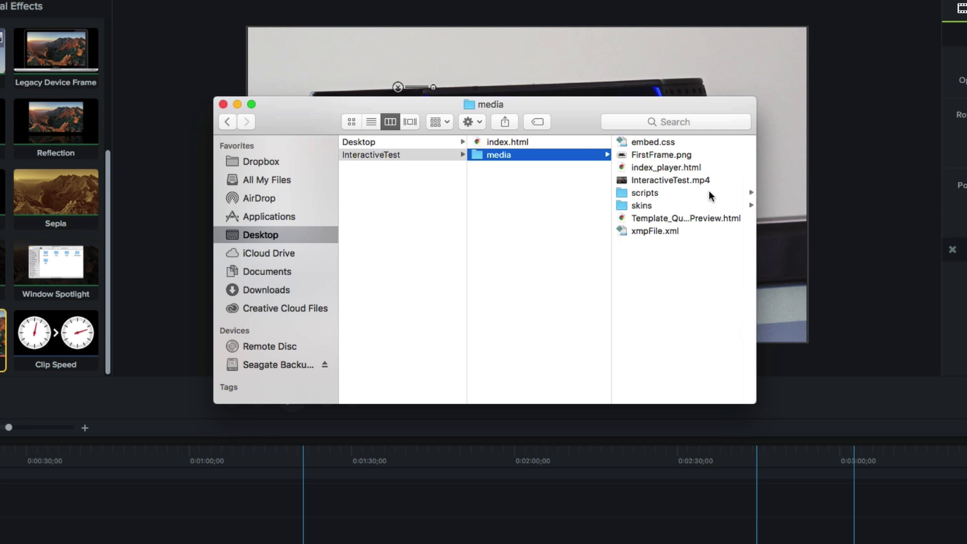
click(627, 192)
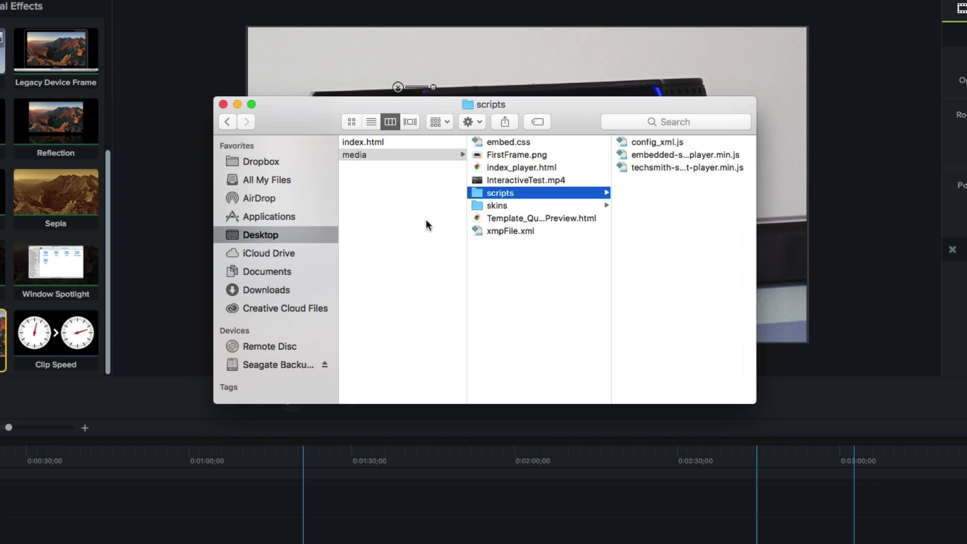
scroll(425, 219, left, 5)
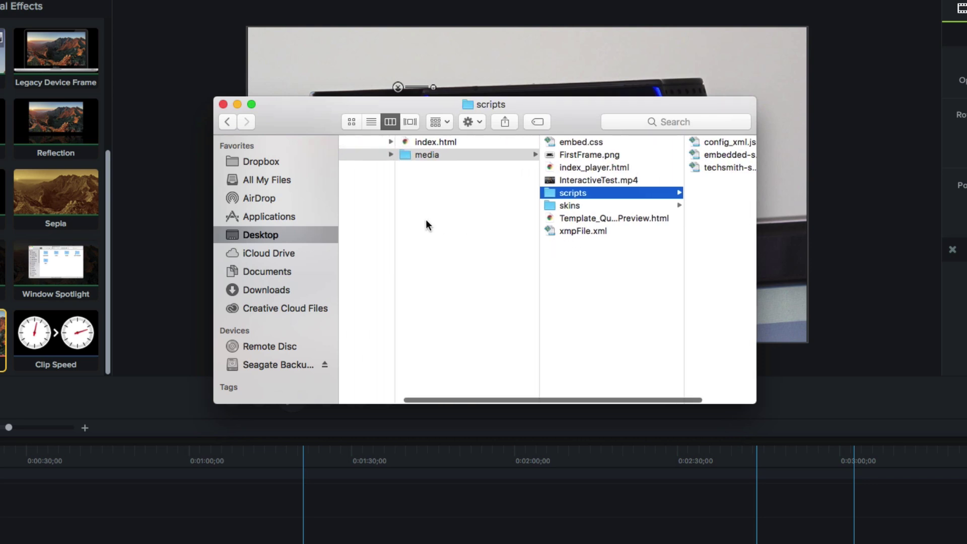
Step: Open index.html from the exported InteractiveTest folder in Chrome and start playing the video
click(506, 195)
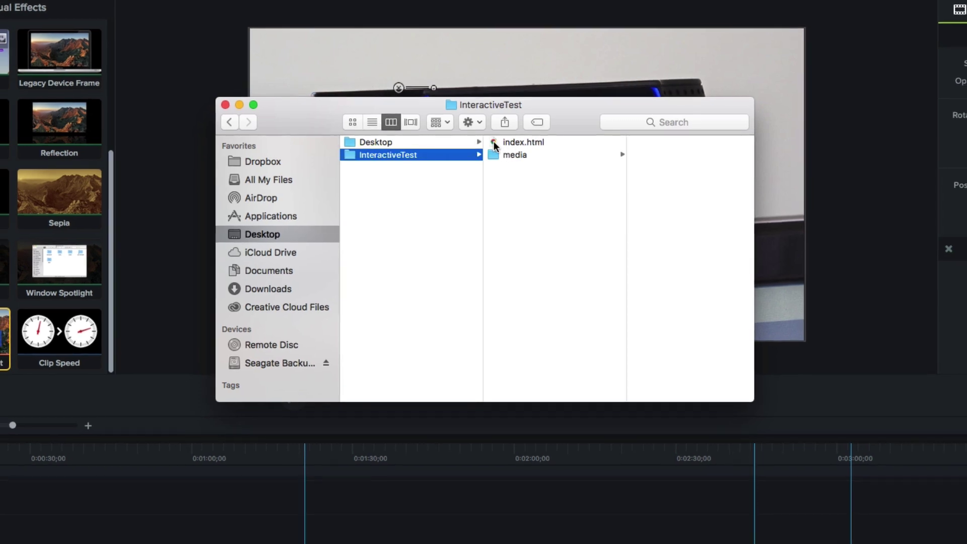
click(494, 144)
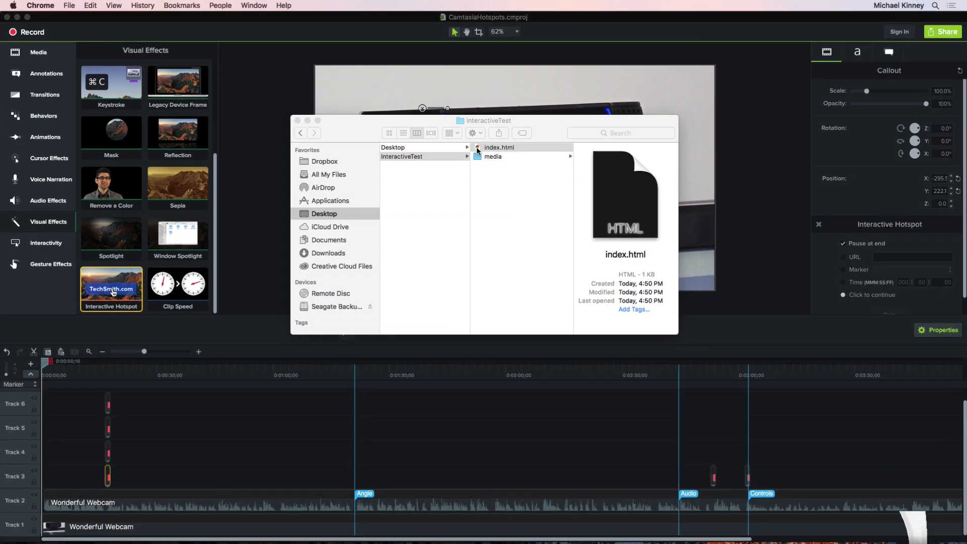
double_click(477, 147)
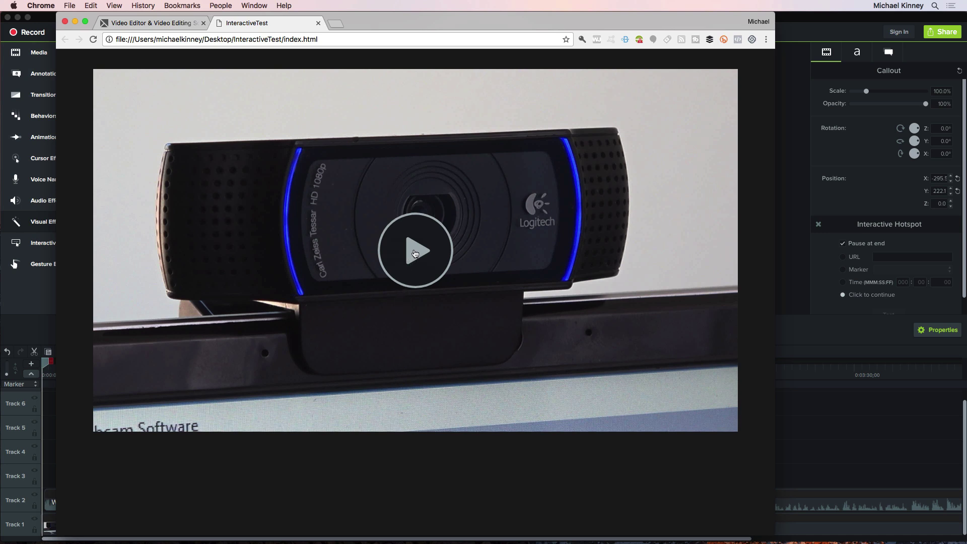
click(415, 254)
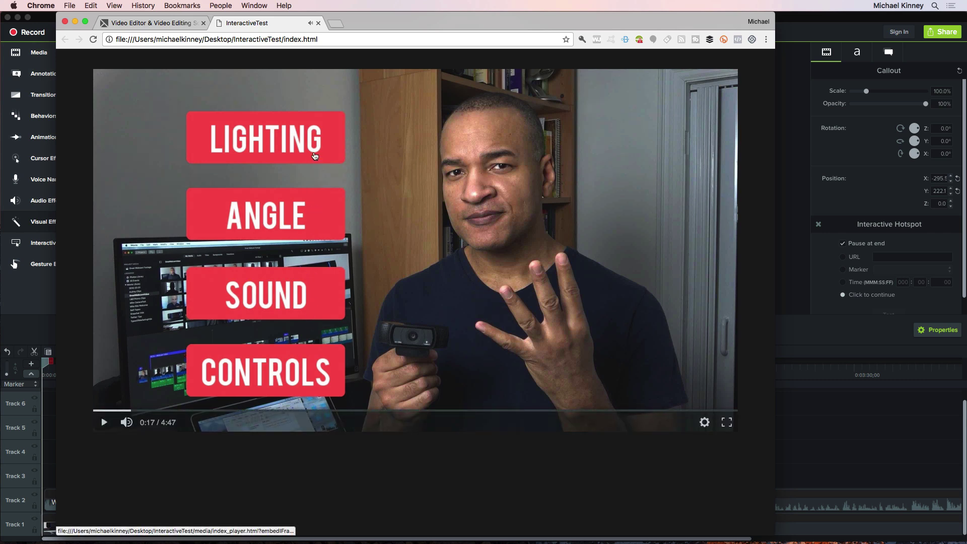
Step: Test the Sound, Continue and More Info hotspots in the playing video
click(321, 294)
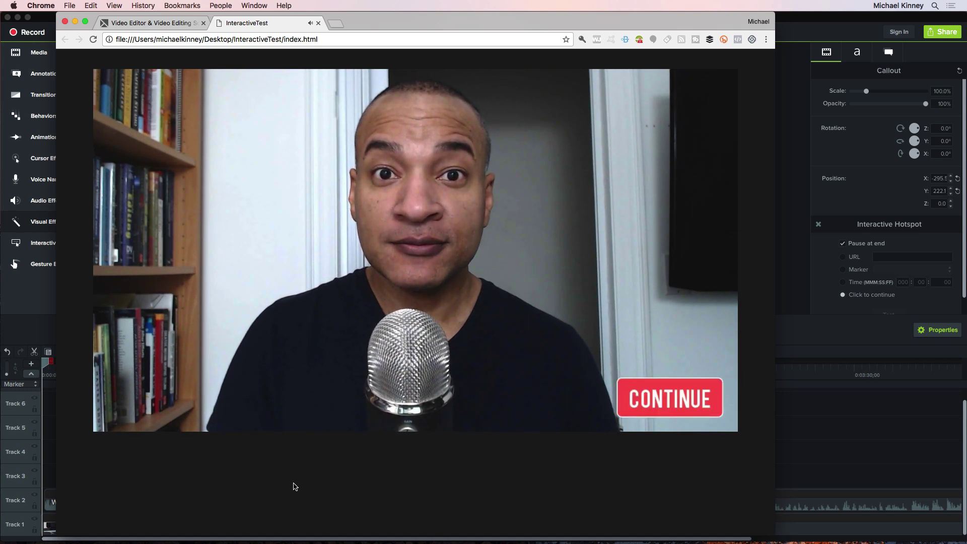
click(645, 399)
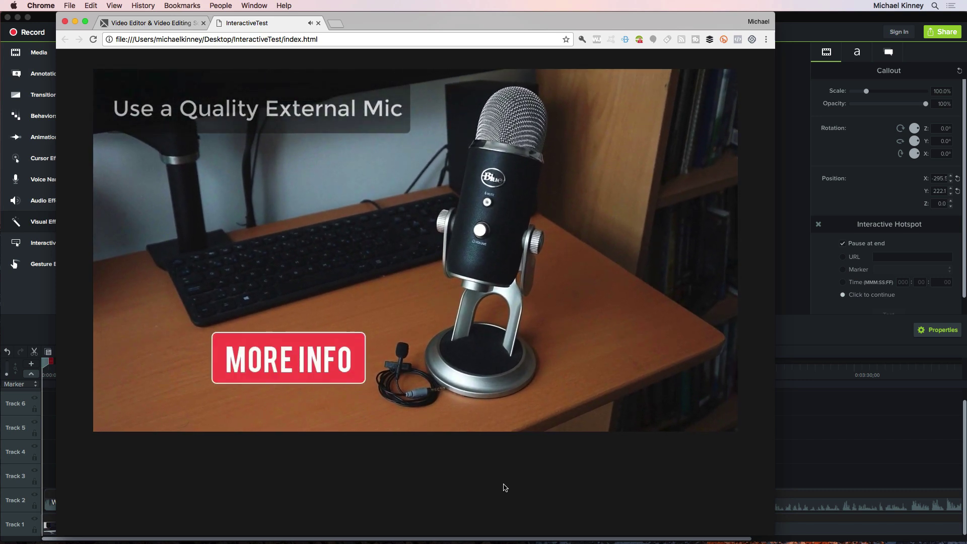
click(328, 374)
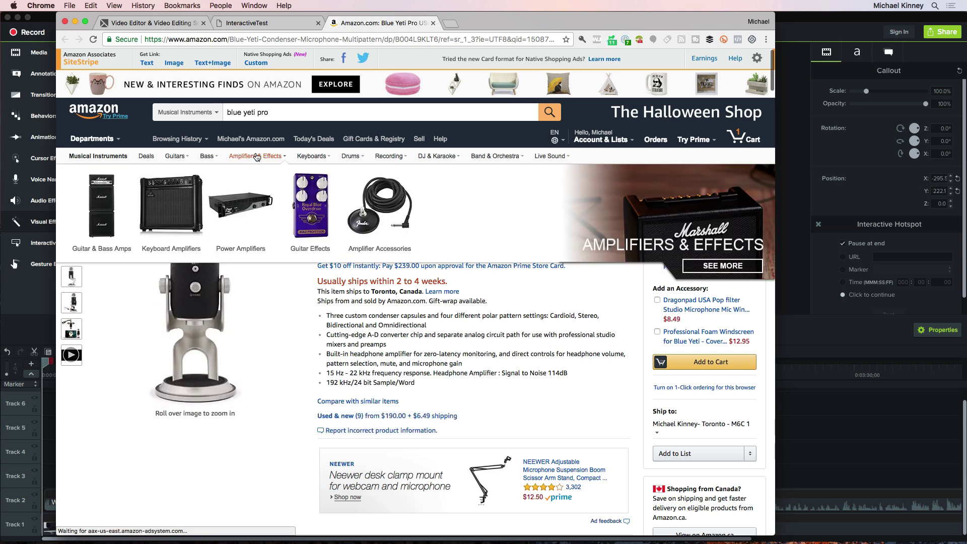
Step: Put away Chrome and the Finder window, then in Camtasia scrub the playhead across the four stacked hotspot callouts, from 0:00:16;19 to 0:00:17;10
click(75, 22)
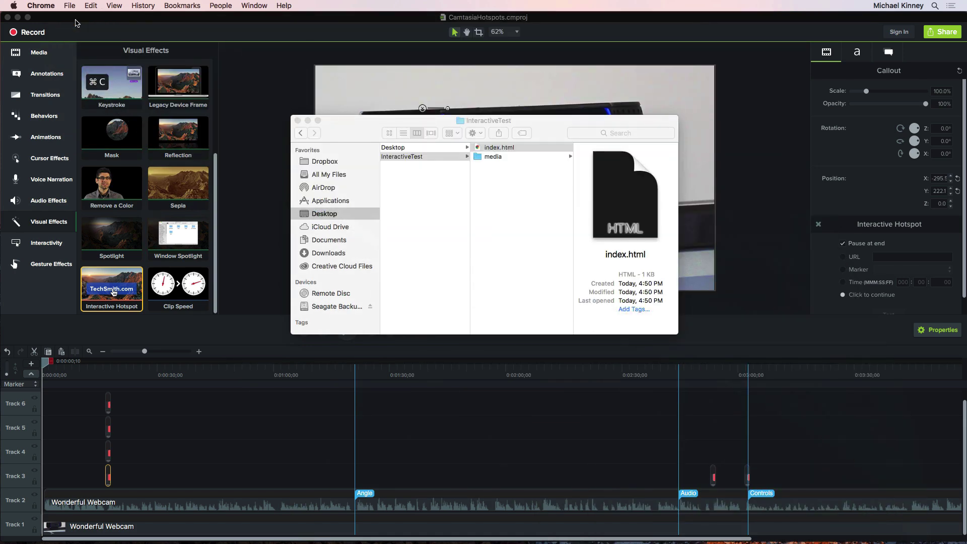
click(297, 120)
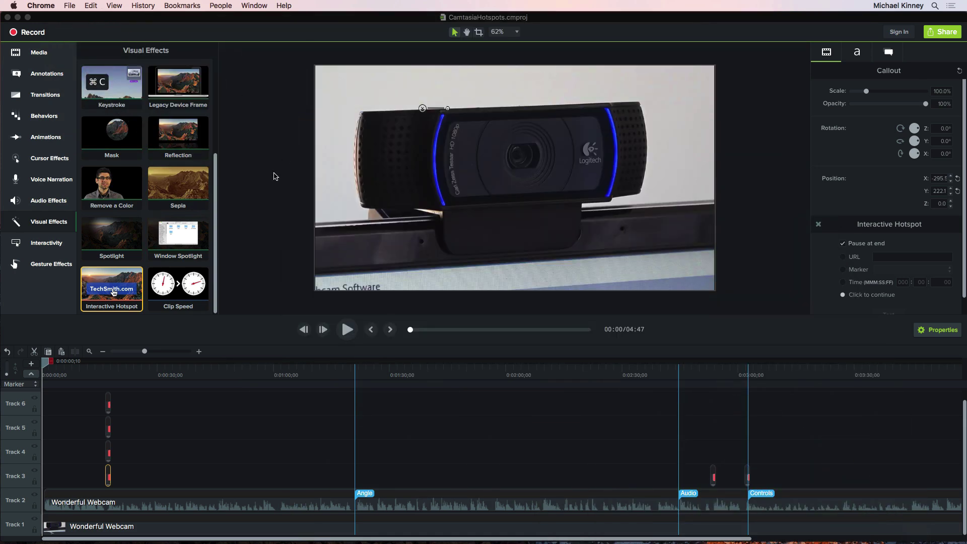
drag(145, 353, 170, 356)
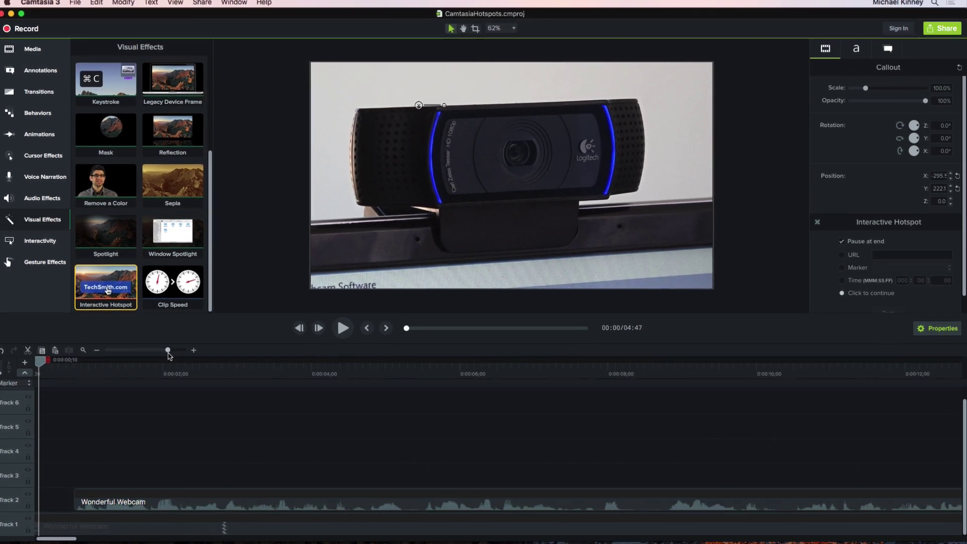
scroll(333, 423, right, 5)
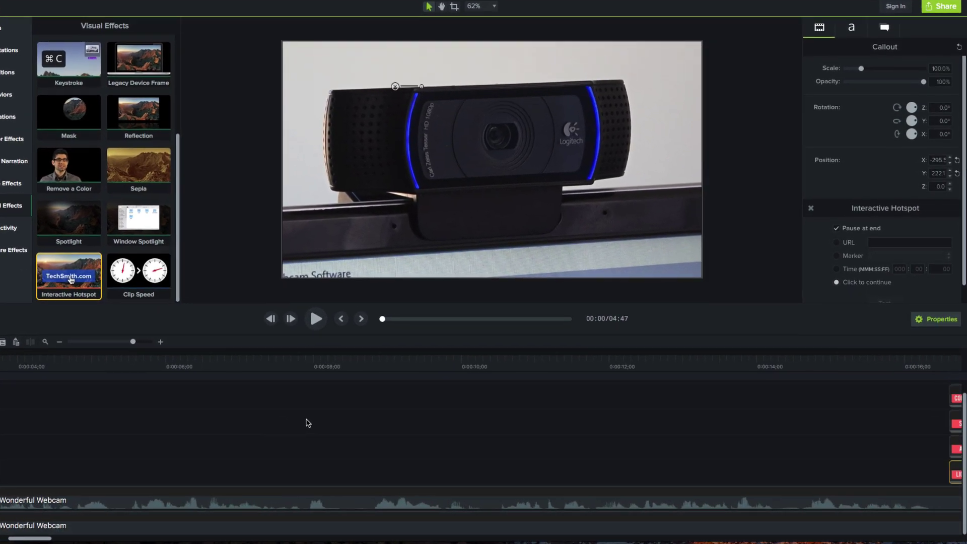
scroll(308, 423, right, 8)
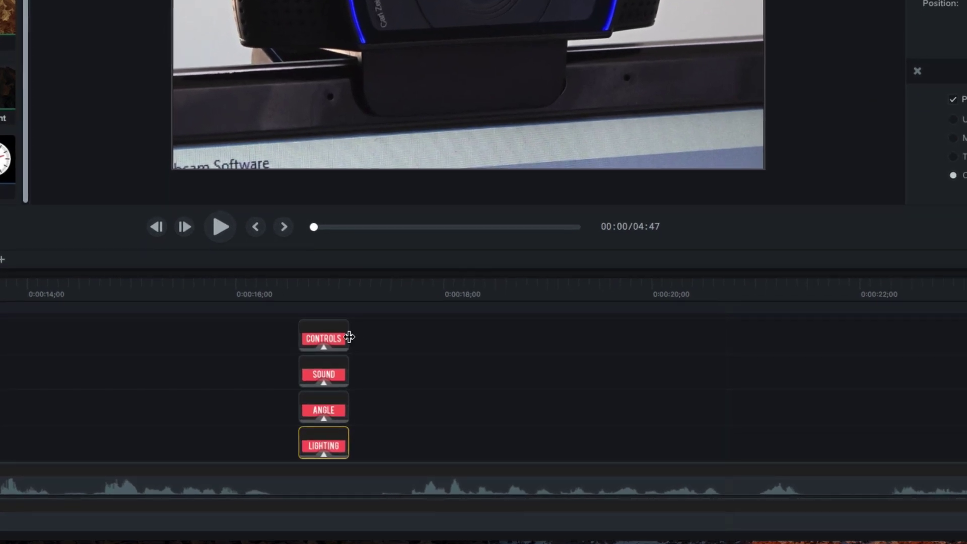
click(313, 347)
click(301, 288)
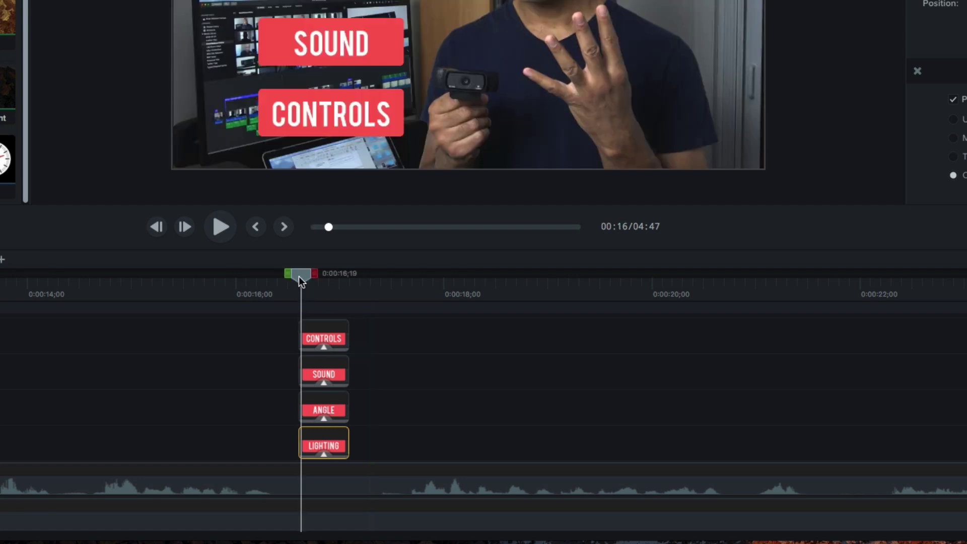
drag(298, 276, 354, 280)
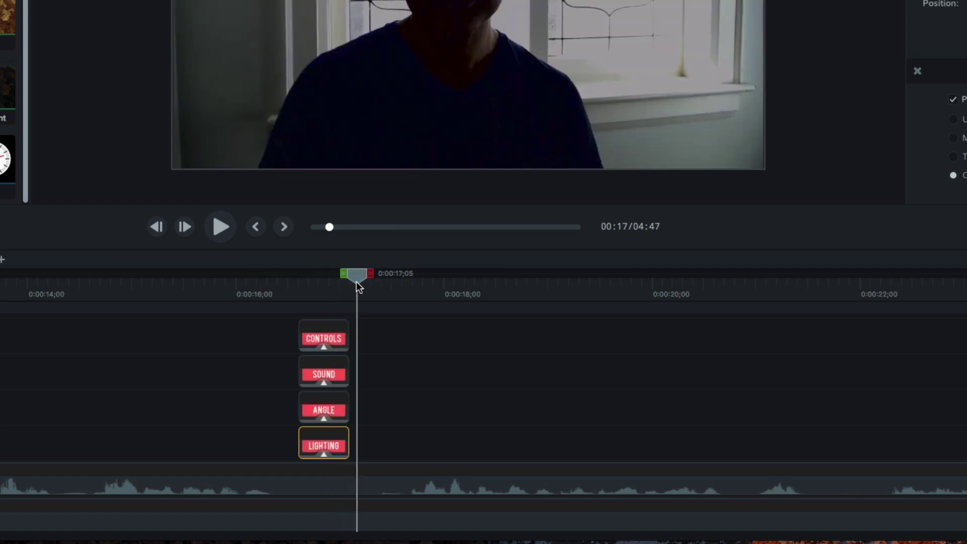
drag(356, 282, 376, 285)
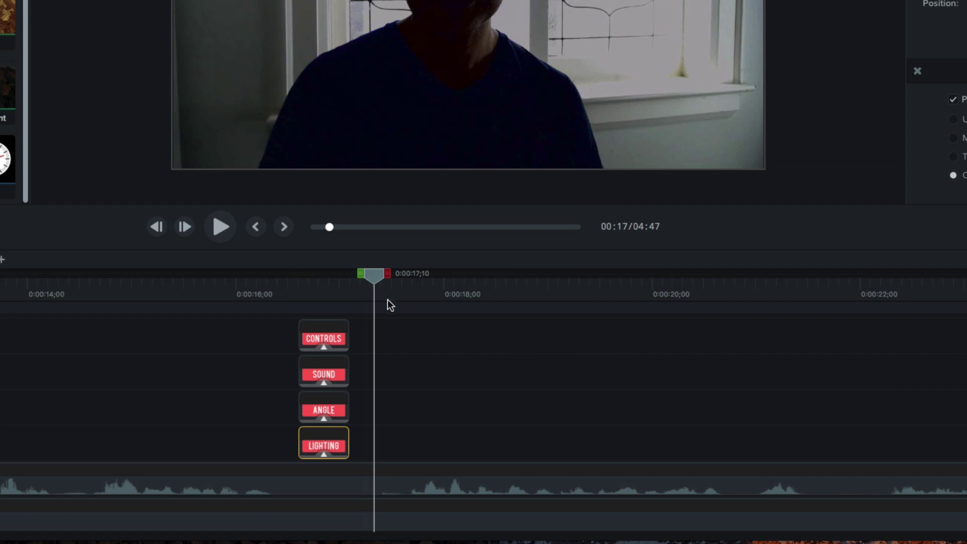